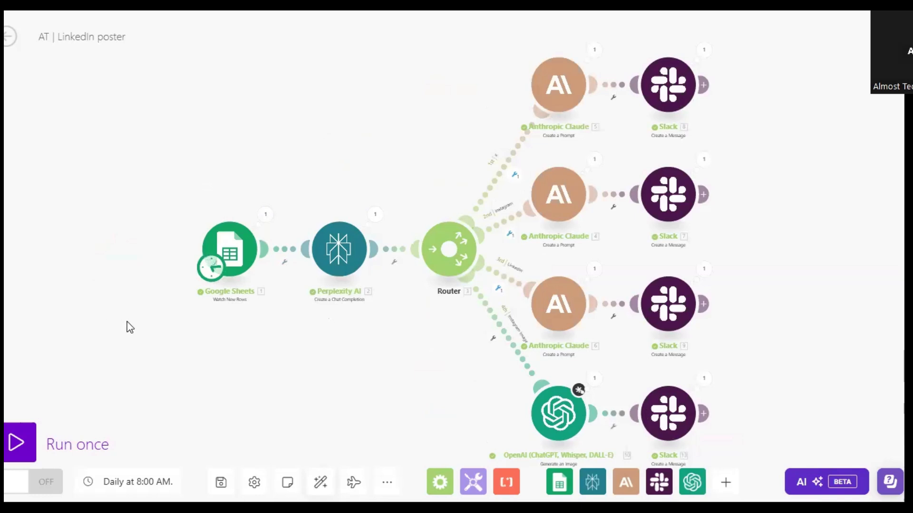
Check the links spreadsheet, then return to the LinkedIn poster scenario and review the Perplexity AI module's settings.
{"action": "left_click", "coordinate": [29, 4]}
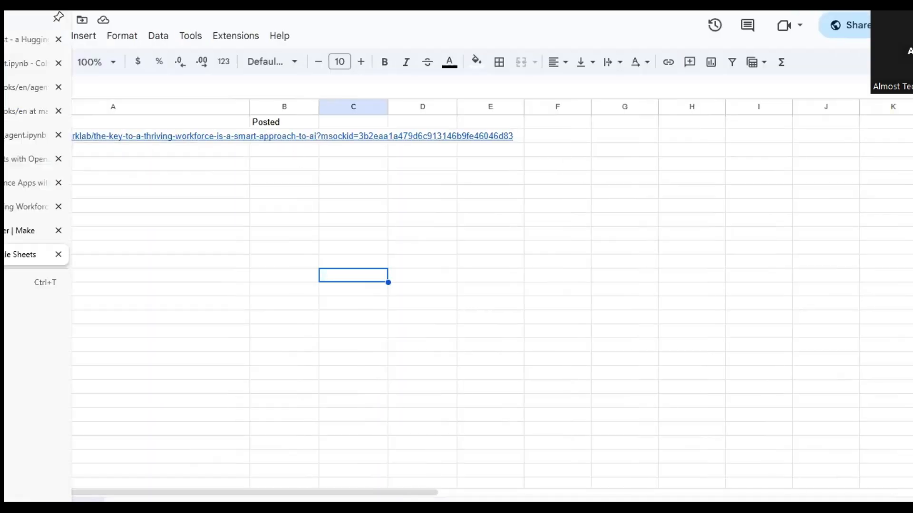
{"action": "left_click", "coordinate": [24, 230]}
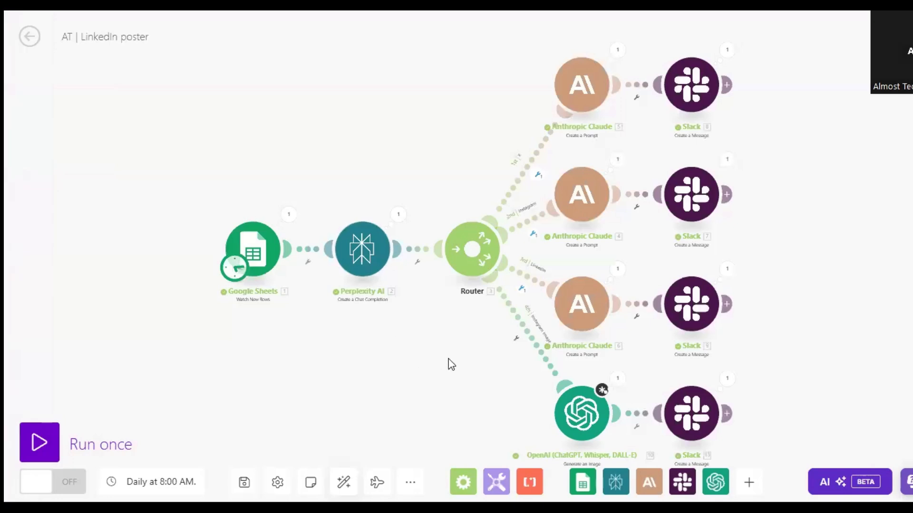
{"action": "left_click", "coordinate": [373, 259]}
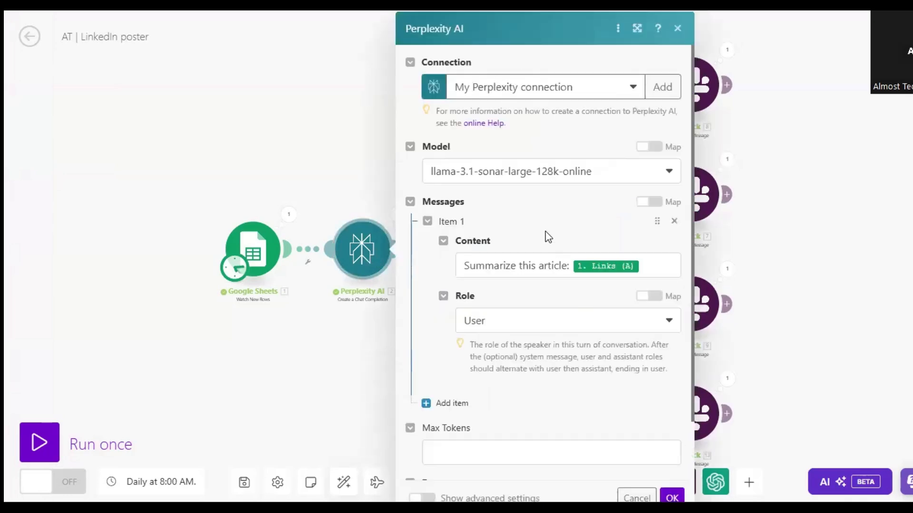
{"action": "scroll", "coordinate": [548, 237], "scroll_direction": "down", "scroll_amount": 2}
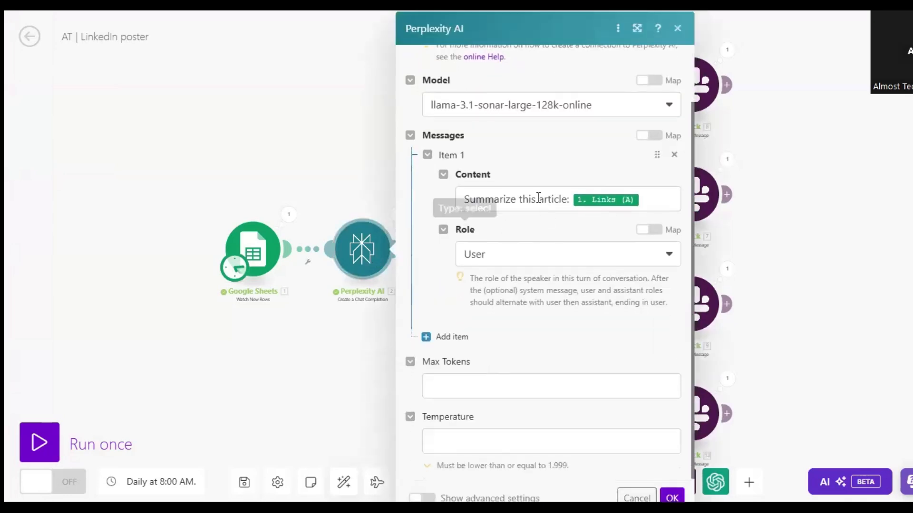
{"action": "left_click", "coordinate": [242, 141]}
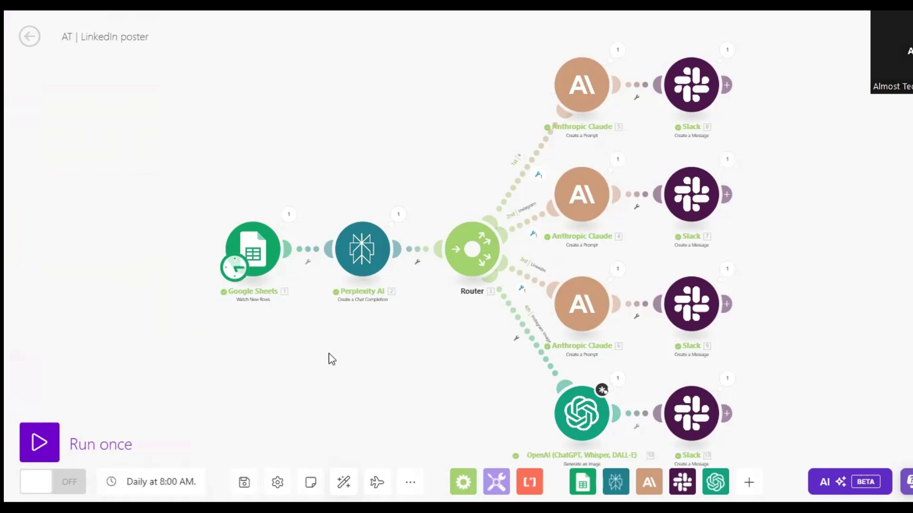
Review the Google Sheets Watch New Rows settings, from connection and spreadsheet to header range and result limit.
{"action": "left_click", "coordinate": [272, 264]}
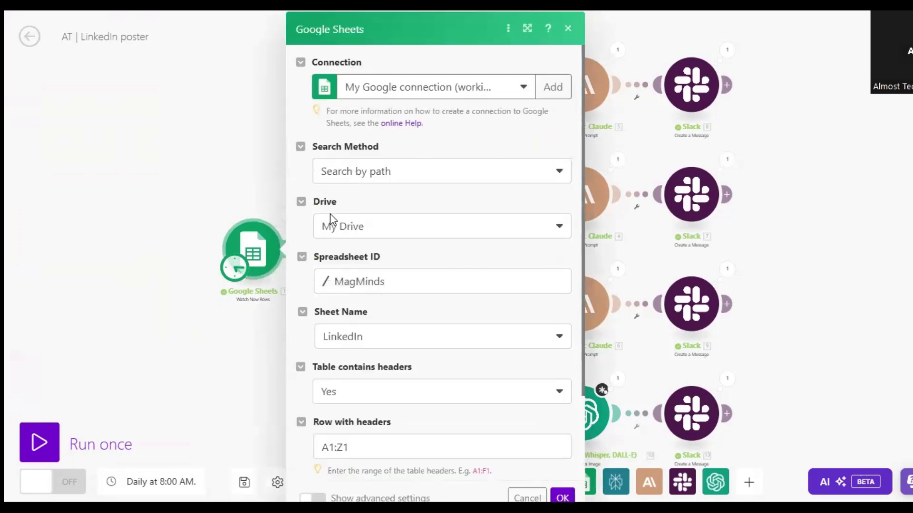
{"action": "scroll", "coordinate": [428, 249], "scroll_direction": "down", "scroll_amount": 1}
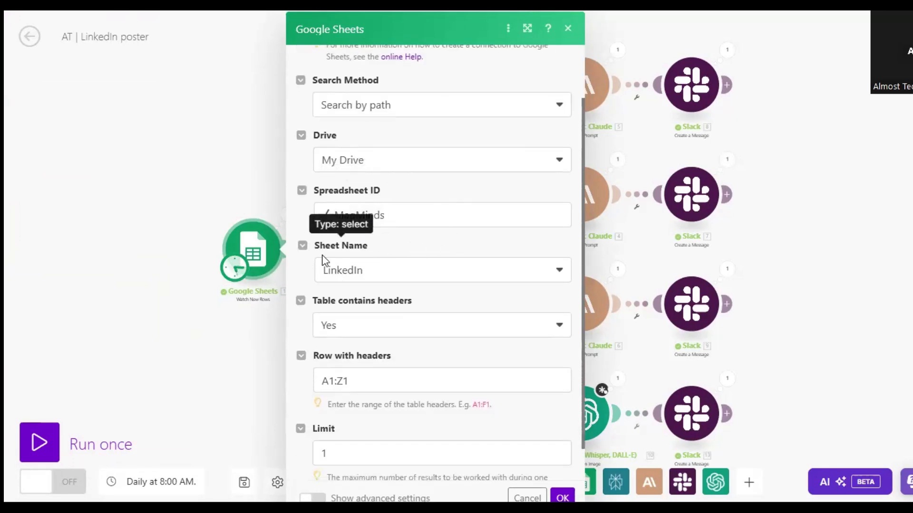
{"action": "scroll", "coordinate": [410, 291], "scroll_direction": "down", "scroll_amount": 1}
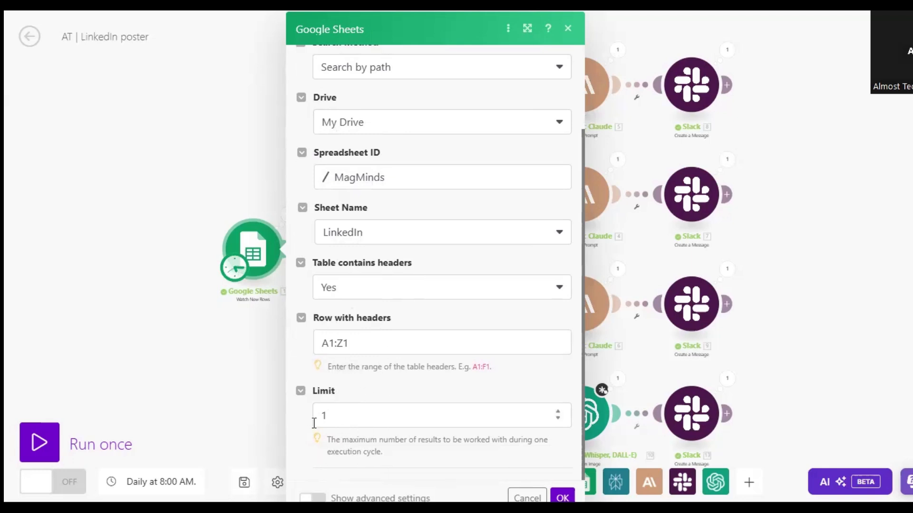
{"action": "left_click", "coordinate": [567, 29]}
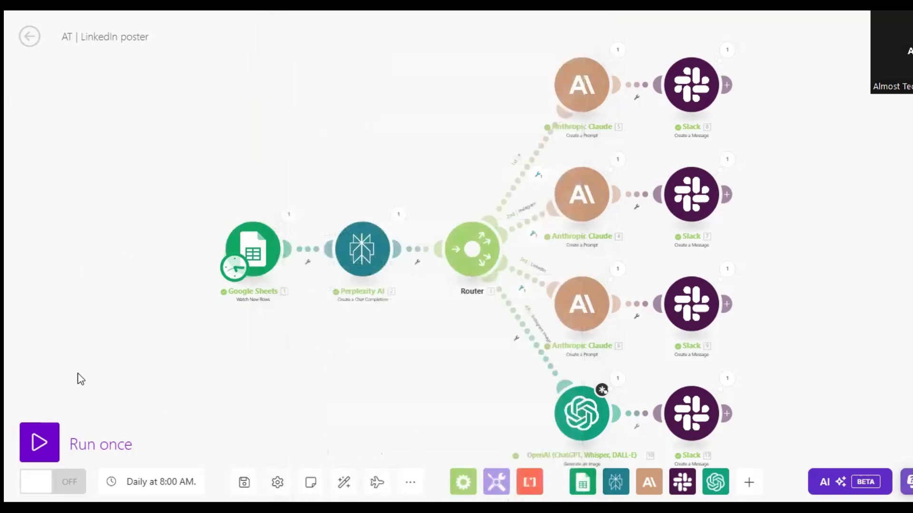
Inspect the article link in the Google Sheets module's output bundle from the last run.
{"action": "left_click", "coordinate": [288, 215]}
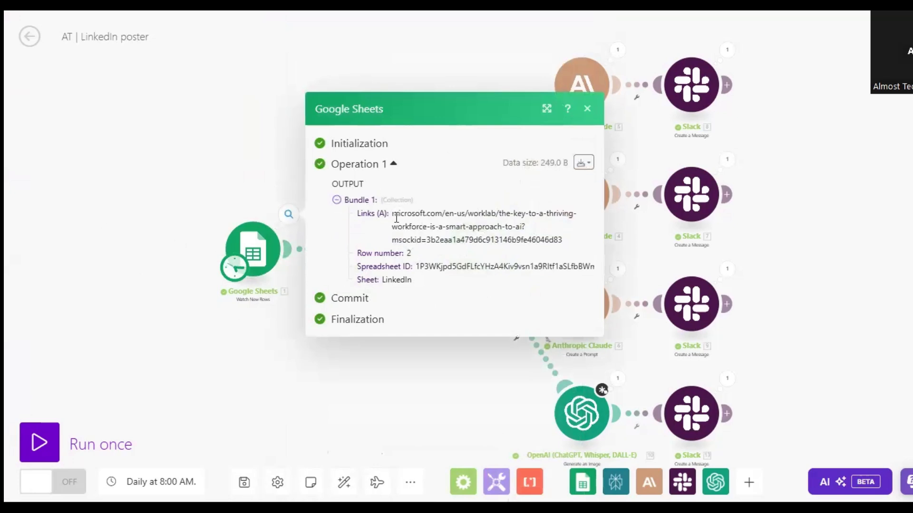
{"action": "left_click_drag", "start_coordinate": [392, 214], "coordinate": [585, 241]}
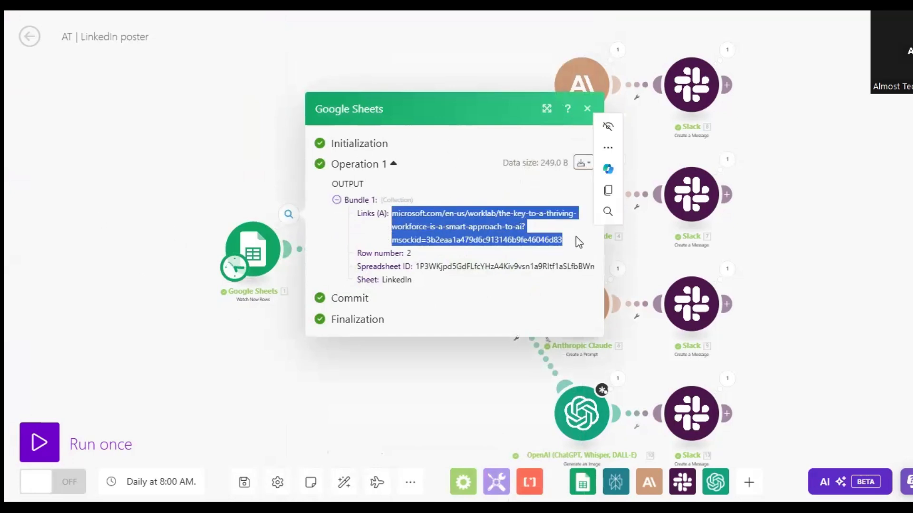
{"action": "left_click", "coordinate": [575, 238]}
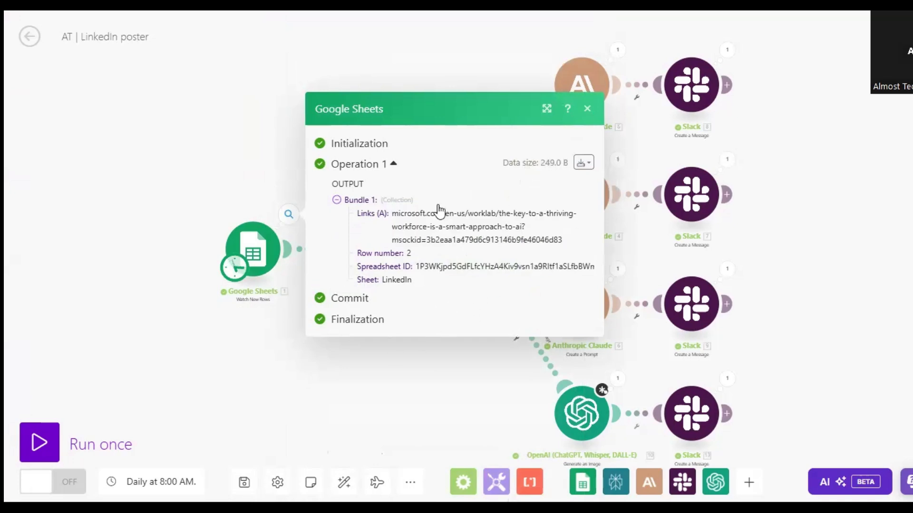
{"action": "left_click", "coordinate": [208, 189]}
Reopen the Perplexity AI module and look at its available models and the form for creating a connection, without changing either.
{"action": "left_click", "coordinate": [363, 252]}
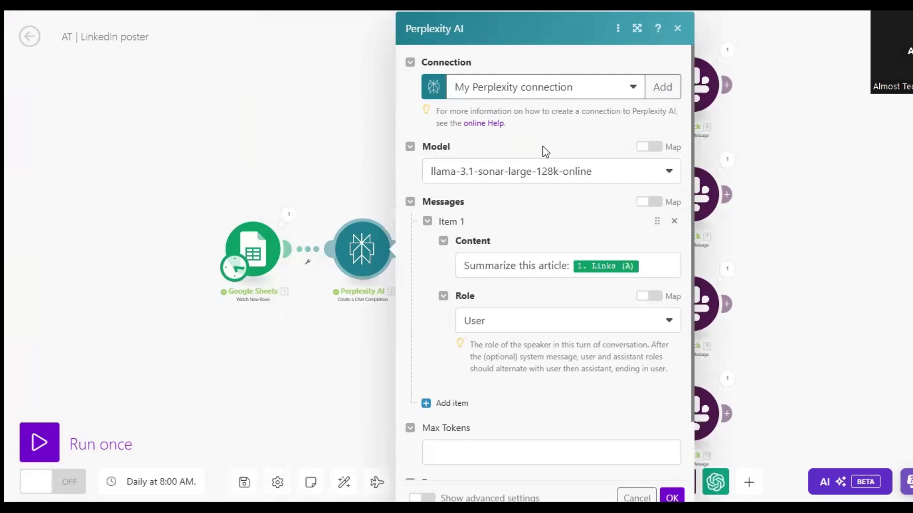
{"action": "left_click", "coordinate": [623, 177]}
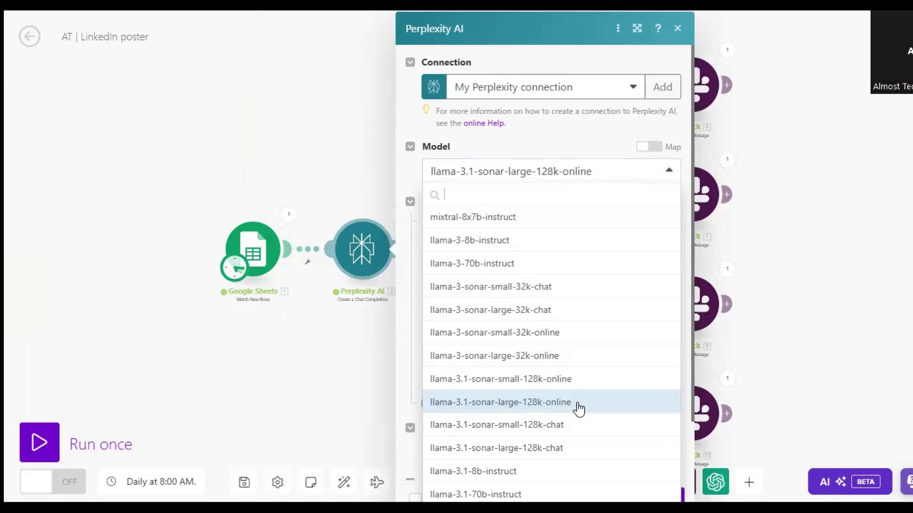
{"action": "left_click", "coordinate": [549, 145]}
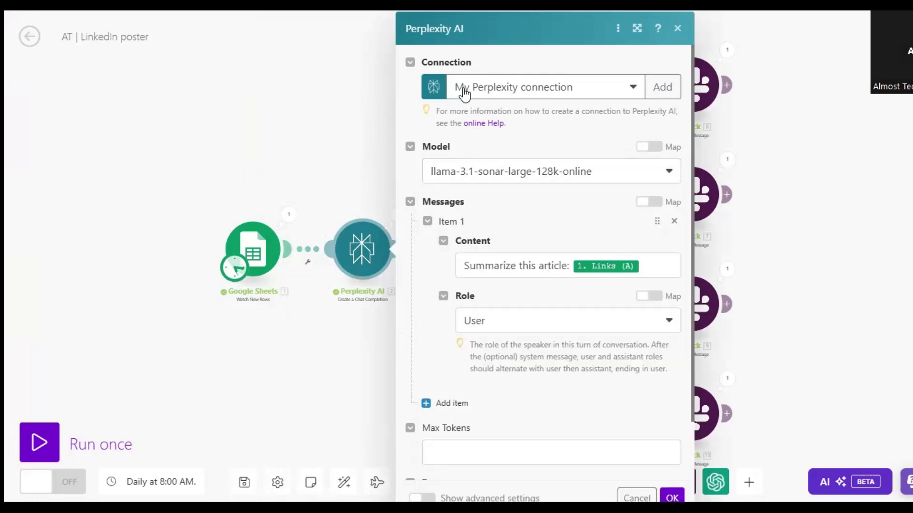
{"action": "left_click", "coordinate": [662, 86]}
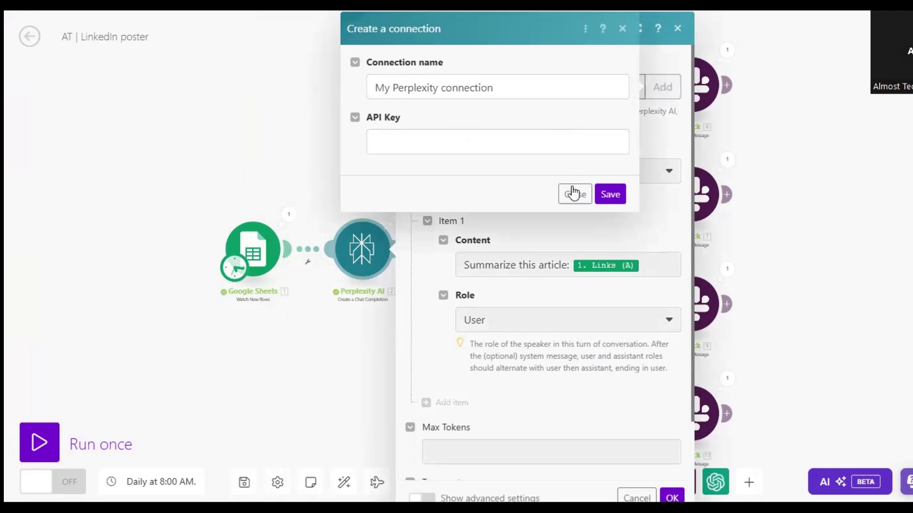
{"action": "left_click", "coordinate": [574, 199]}
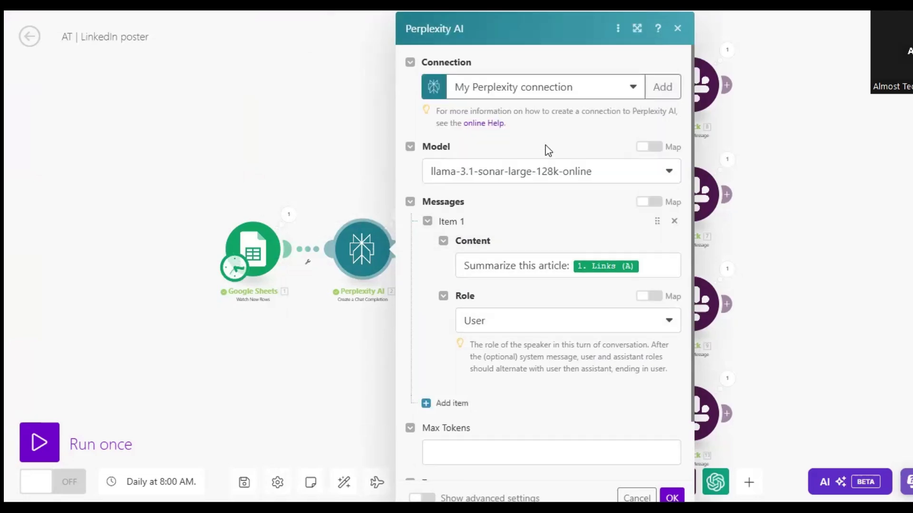
Review the Perplexity AI message content that asks to summarize the linked article, and confirm the module's settings.
{"action": "scroll", "coordinate": [509, 195], "scroll_direction": "down", "scroll_amount": 2}
{"action": "scroll", "coordinate": [583, 223], "scroll_direction": "down", "scroll_amount": 1}
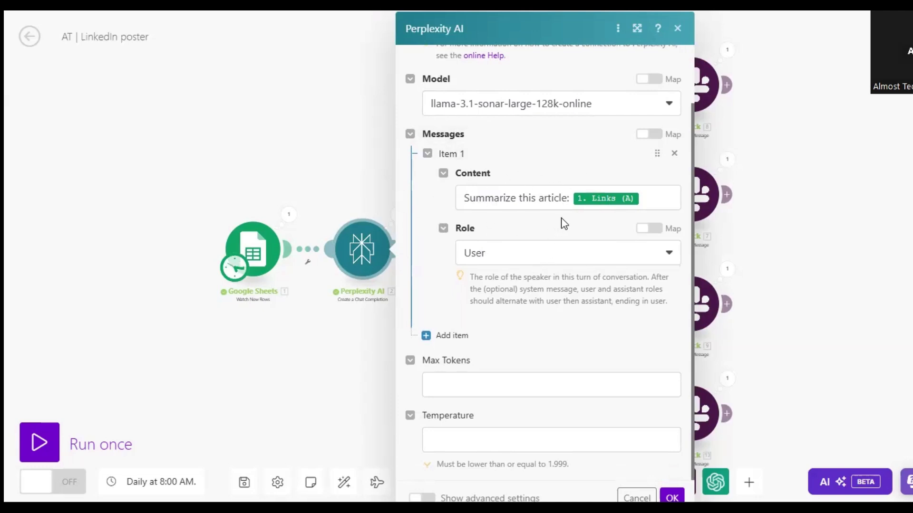
{"action": "scroll", "coordinate": [563, 219], "scroll_direction": "up", "scroll_amount": 2}
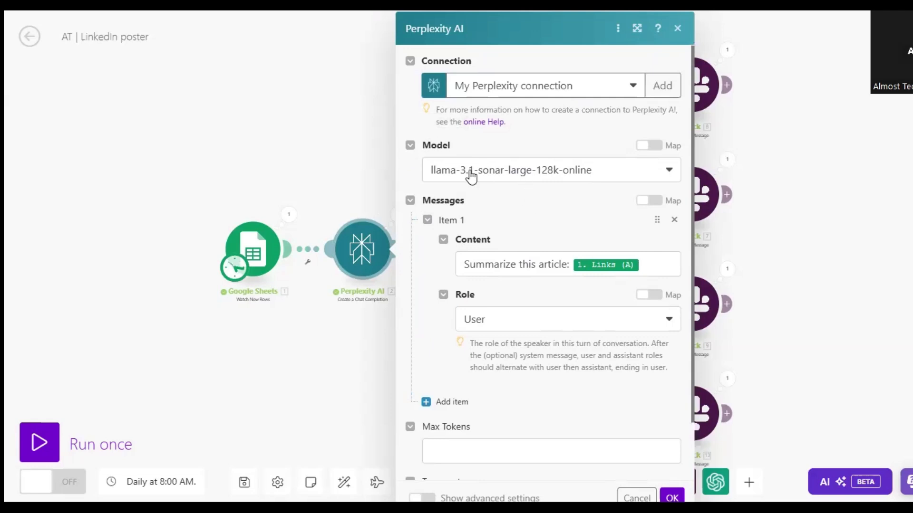
{"action": "scroll", "coordinate": [551, 214], "scroll_direction": "down", "scroll_amount": 2}
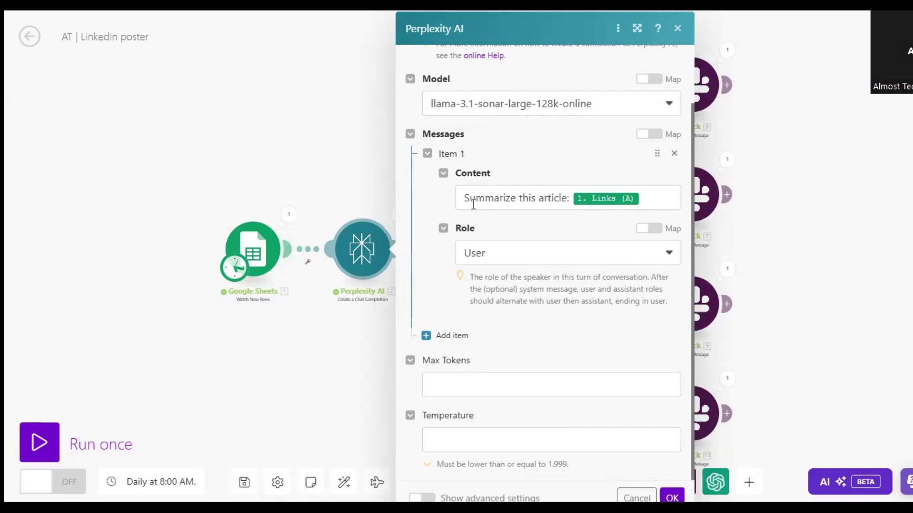
{"action": "left_click_drag", "start_coordinate": [464, 197], "coordinate": [573, 196]}
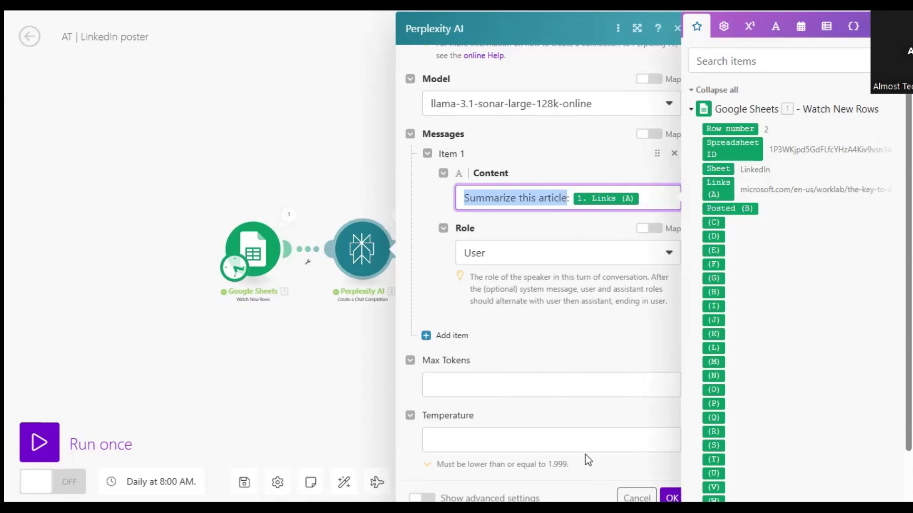
{"action": "left_click", "coordinate": [642, 476]}
{"action": "left_click", "coordinate": [672, 497]}
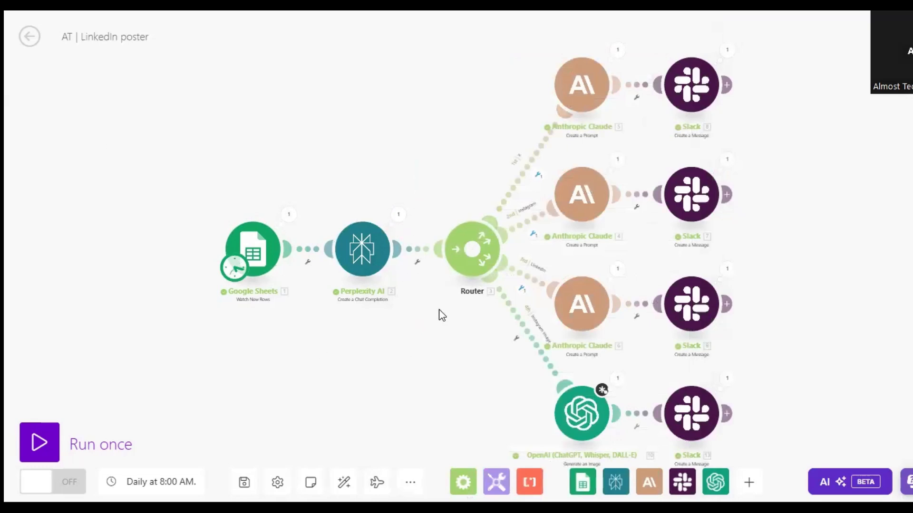
Open the Perplexity AI module's run output and expand its token usage and the first choice's message content.
{"action": "left_click", "coordinate": [399, 216]}
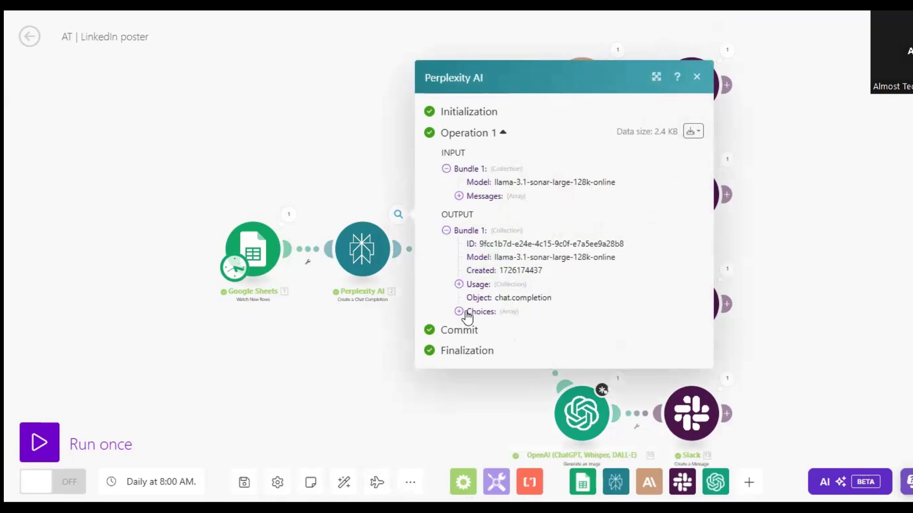
{"action": "left_click", "coordinate": [459, 284]}
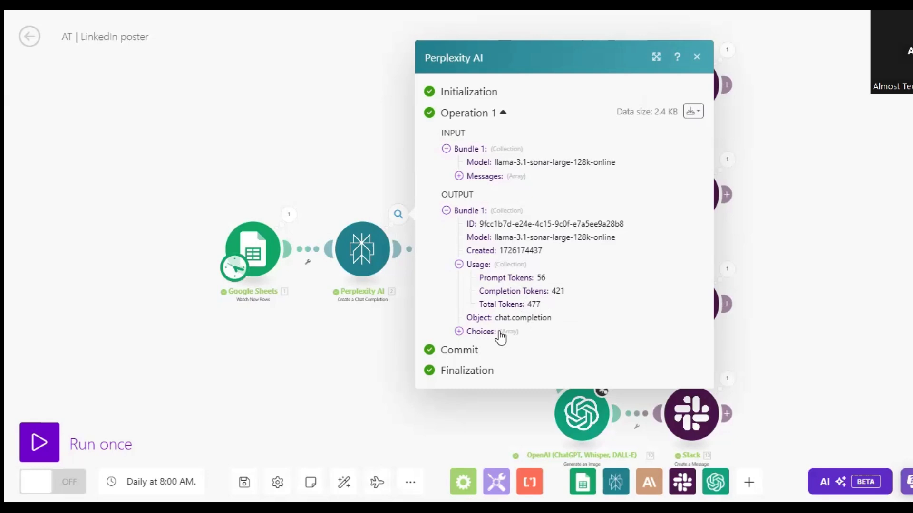
{"action": "left_click", "coordinate": [471, 331]}
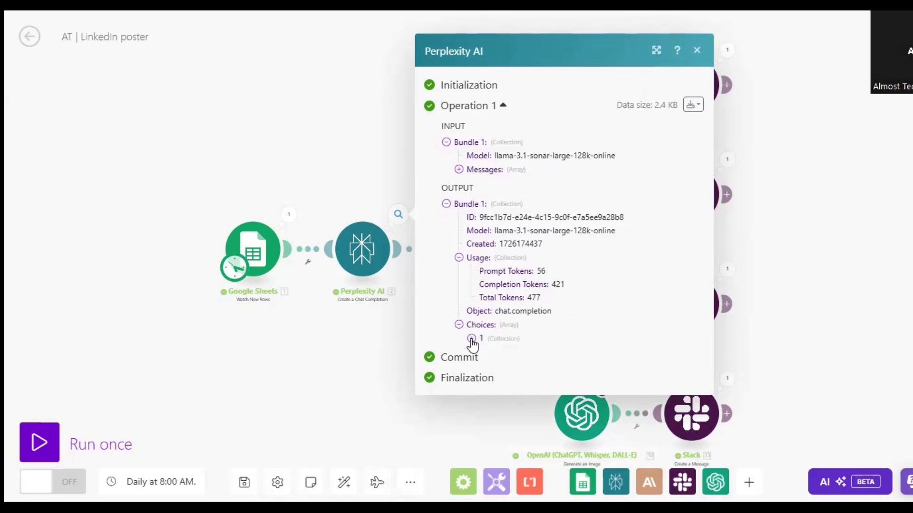
{"action": "left_click", "coordinate": [471, 339]}
{"action": "left_click", "coordinate": [484, 357]}
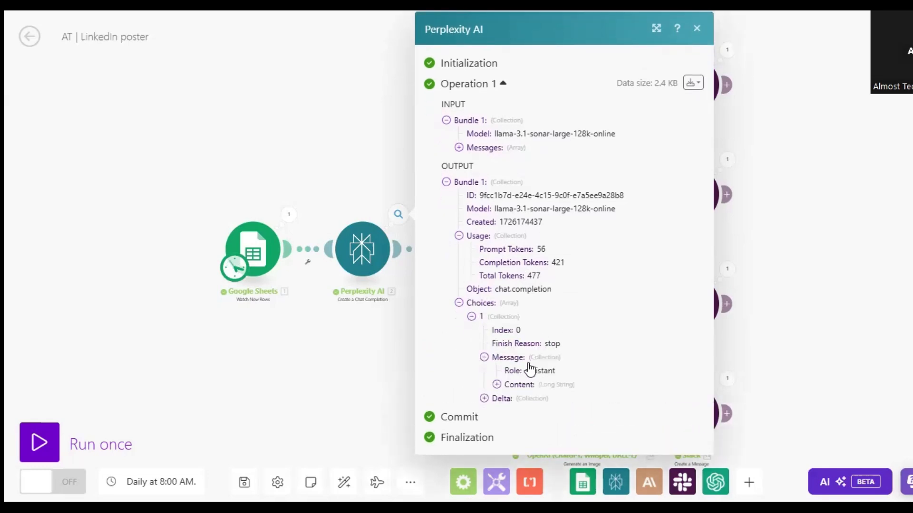
{"action": "left_click", "coordinate": [497, 384]}
Read through the generated article summary in the Perplexity AI output and close the output view.
{"action": "scroll", "coordinate": [584, 252], "scroll_direction": "down", "scroll_amount": 5}
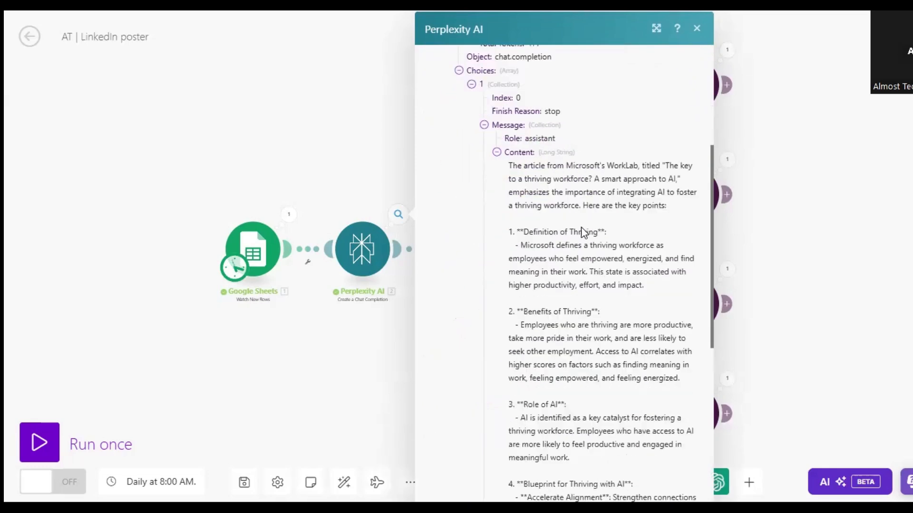
{"action": "scroll", "coordinate": [522, 138], "scroll_direction": "down", "scroll_amount": 1}
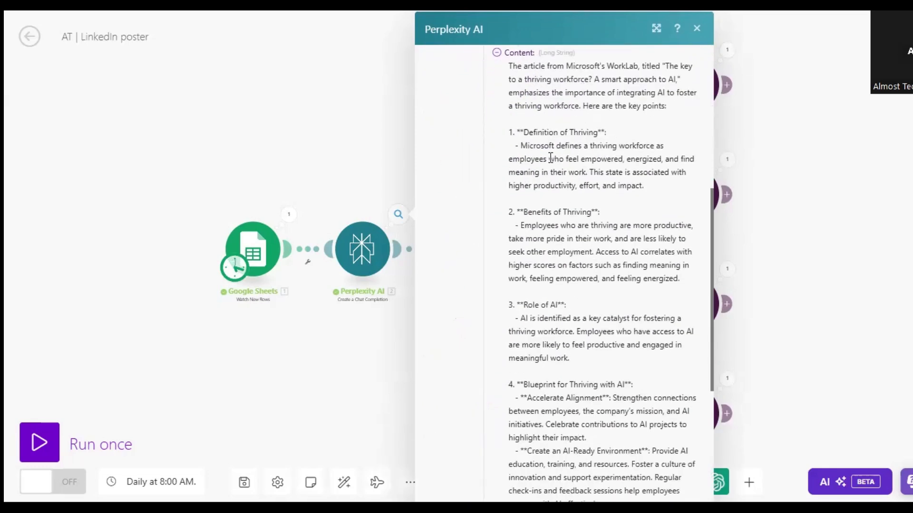
{"action": "scroll", "coordinate": [550, 158], "scroll_direction": "down", "scroll_amount": 4}
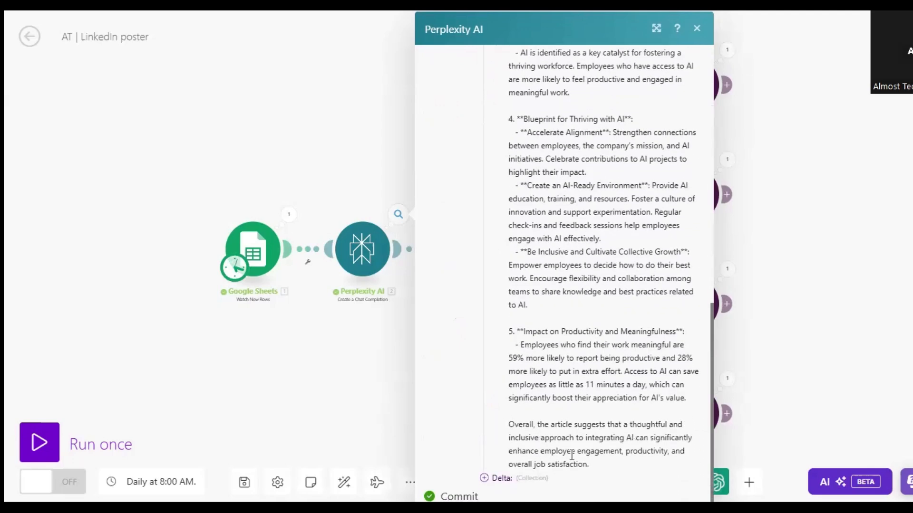
{"action": "scroll", "coordinate": [572, 455], "scroll_direction": "up", "scroll_amount": 3}
{"action": "scroll", "coordinate": [536, 276], "scroll_direction": "up", "scroll_amount": 6}
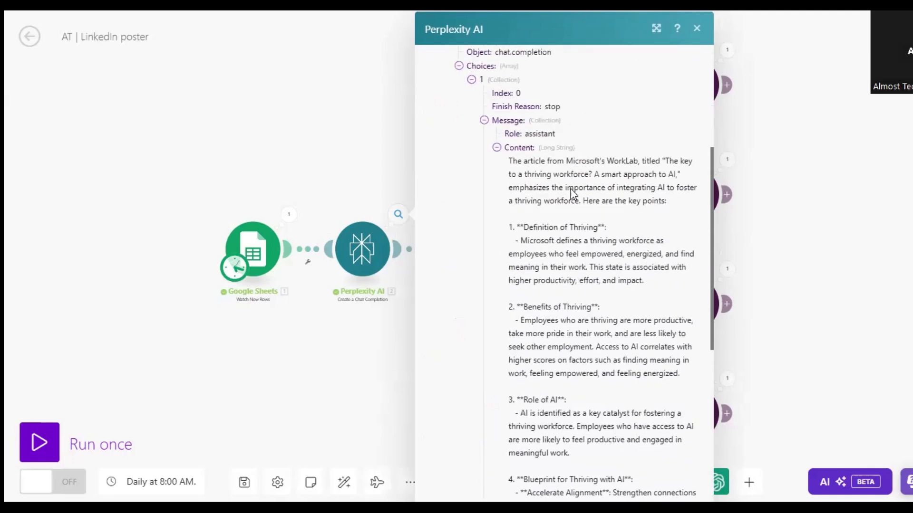
{"action": "scroll", "coordinate": [569, 280], "scroll_direction": "down", "scroll_amount": 4}
{"action": "scroll", "coordinate": [569, 281], "scroll_direction": "down", "scroll_amount": 5}
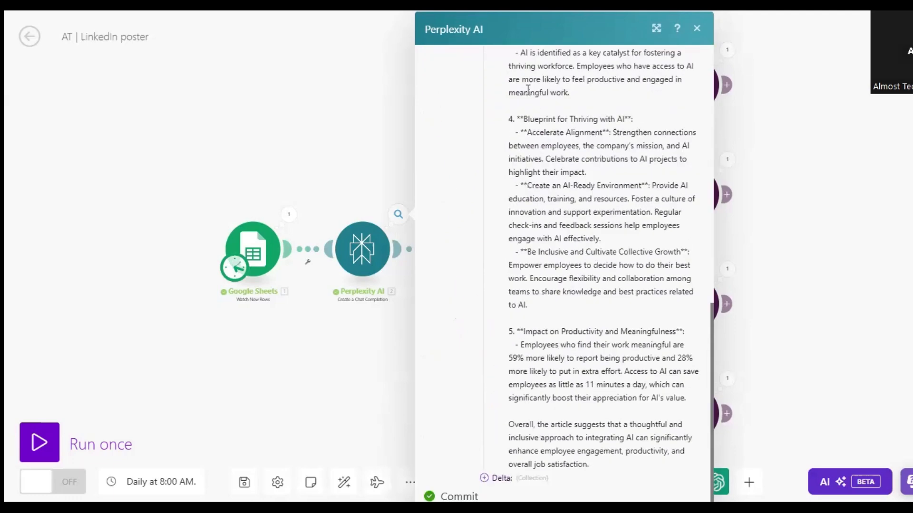
{"action": "left_click", "coordinate": [376, 399]}
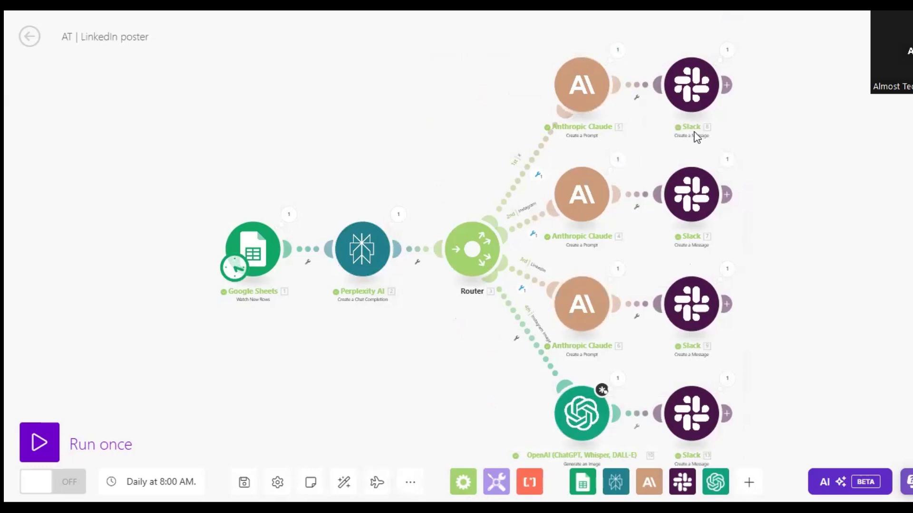
Open the Anthropic Claude module on the X route and review its model, Max Tokens and message settings.
{"action": "left_click", "coordinate": [598, 93]}
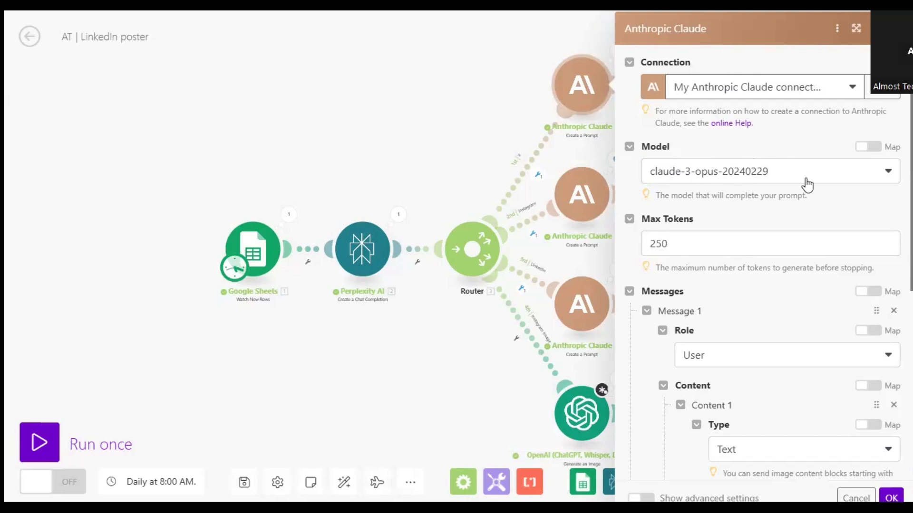
{"action": "scroll", "coordinate": [760, 181], "scroll_direction": "down", "scroll_amount": 2}
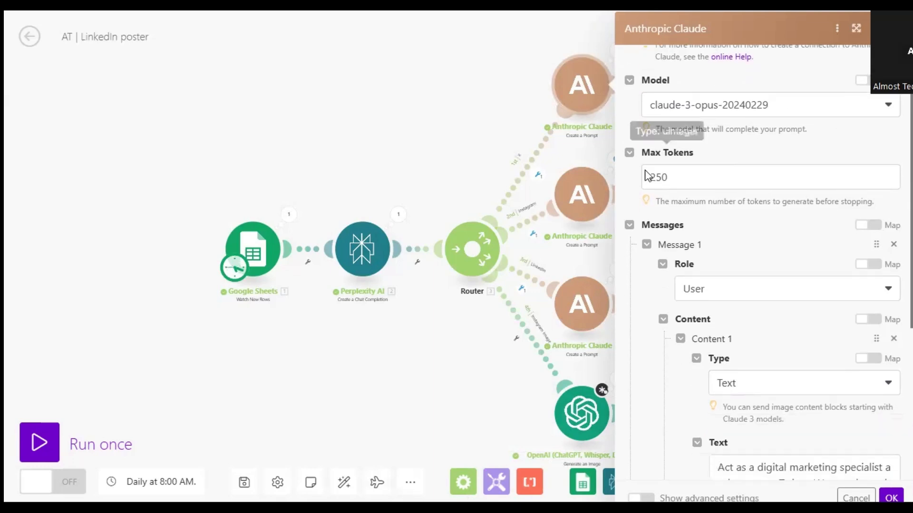
{"action": "left_click", "coordinate": [695, 182]}
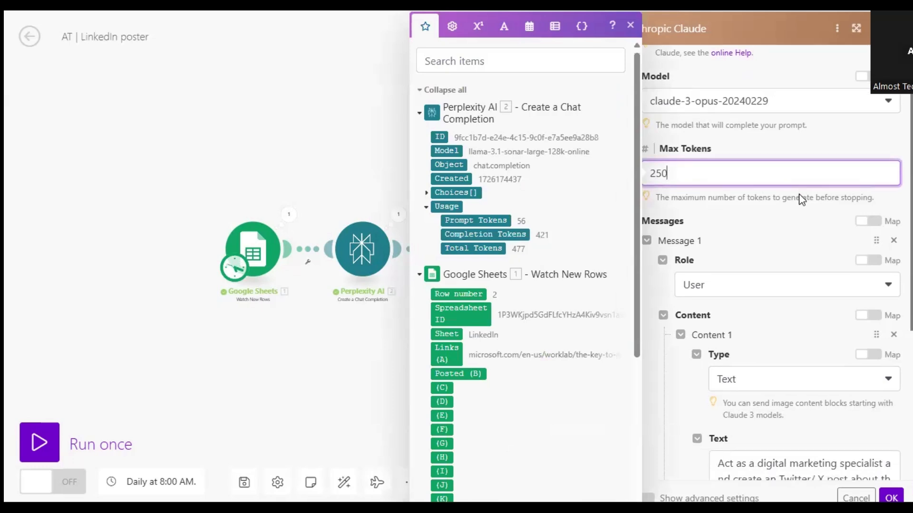
{"action": "scroll", "coordinate": [803, 200], "scroll_direction": "down", "scroll_amount": 2}
{"action": "scroll", "coordinate": [784, 160], "scroll_direction": "down", "scroll_amount": 2}
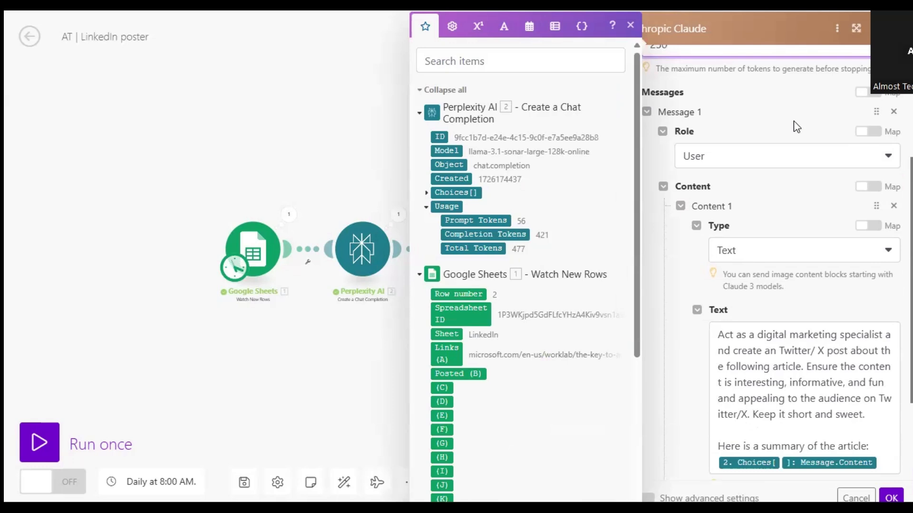
{"action": "scroll", "coordinate": [794, 121], "scroll_direction": "down", "scroll_amount": 2}
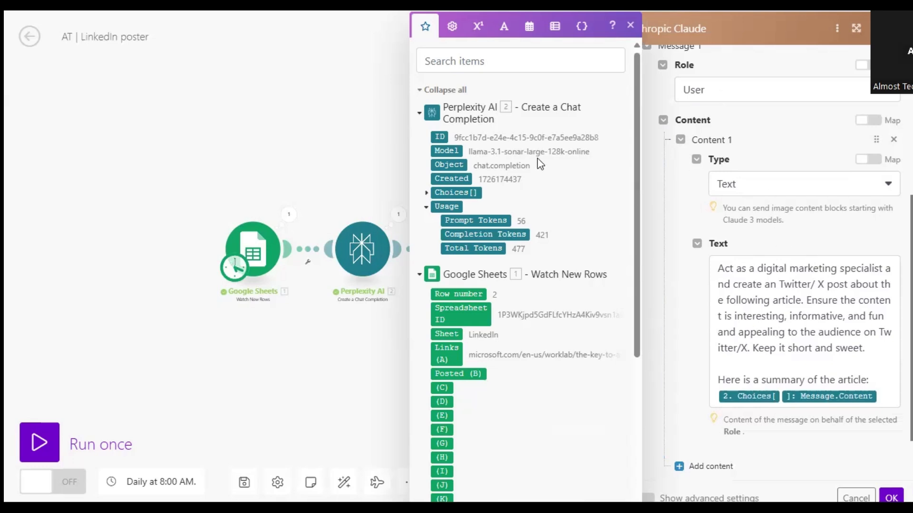
Read the Claude module's prompt text for the Twitter/X post and check the message role above it.
{"action": "mouse_move", "coordinate": [640, 113]}
{"action": "left_mouse_down"}
{"action": "mouse_move", "coordinate": [639, 262]}
{"action": "mouse_move", "coordinate": [638, 101]}
{"action": "left_mouse_up"}
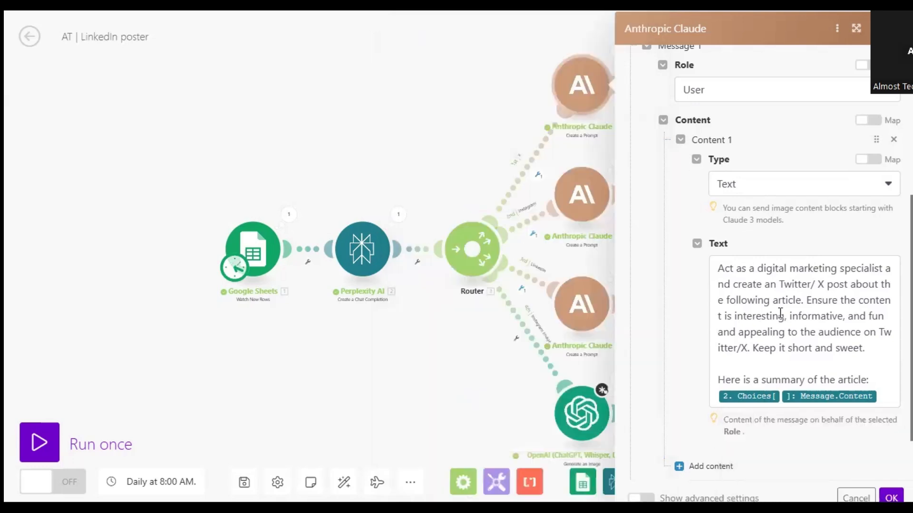
{"action": "left_click", "coordinate": [832, 300]}
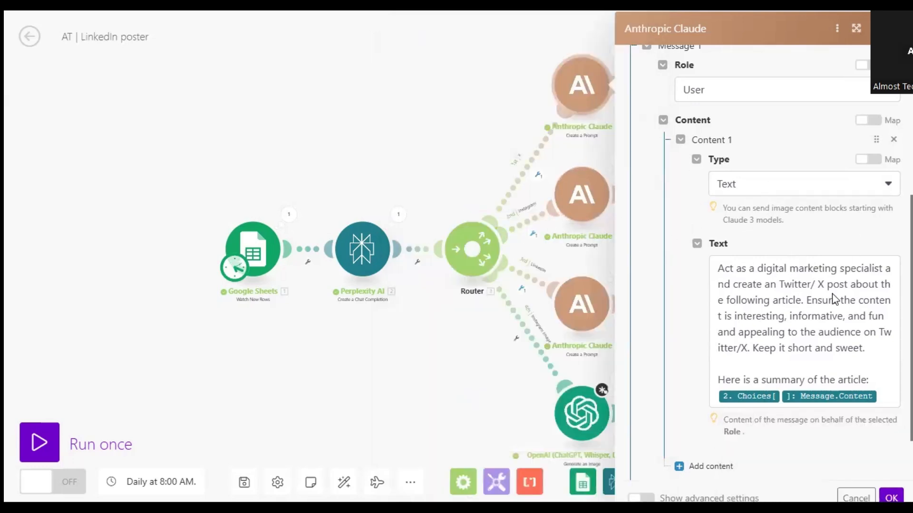
{"action": "scroll", "coordinate": [584, 310], "scroll_direction": "down", "scroll_amount": 5}
{"action": "scroll", "coordinate": [618, 283], "scroll_direction": "up", "scroll_amount": 5}
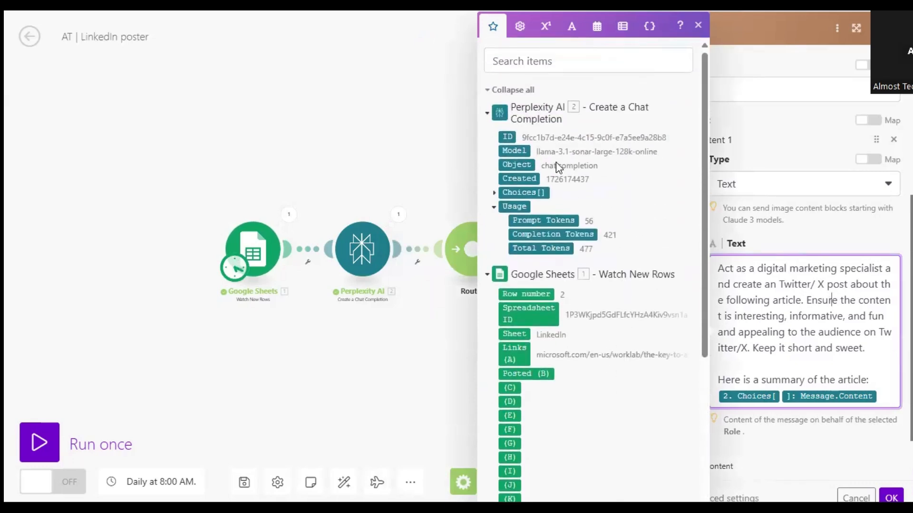
{"action": "left_click", "coordinate": [856, 242]}
{"action": "scroll", "coordinate": [803, 233], "scroll_direction": "up", "scroll_amount": 2}
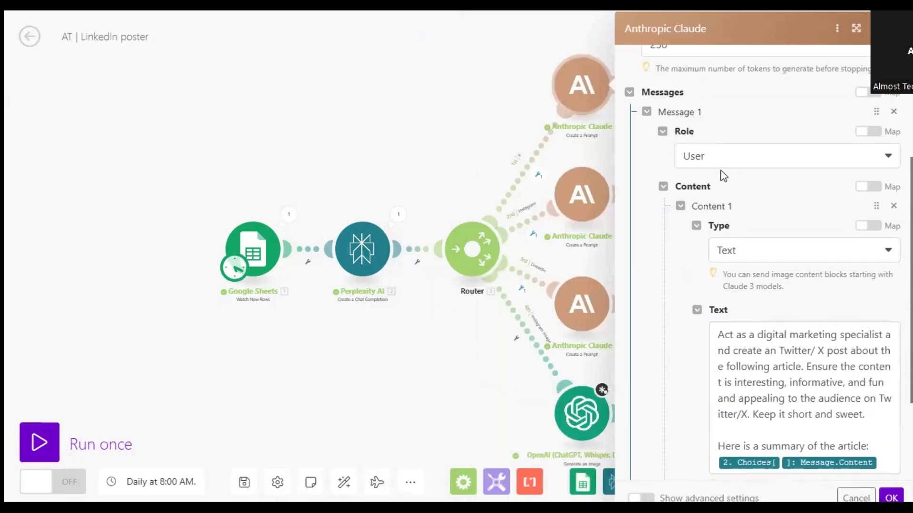
{"action": "scroll", "coordinate": [721, 177], "scroll_direction": "down", "scroll_amount": 2}
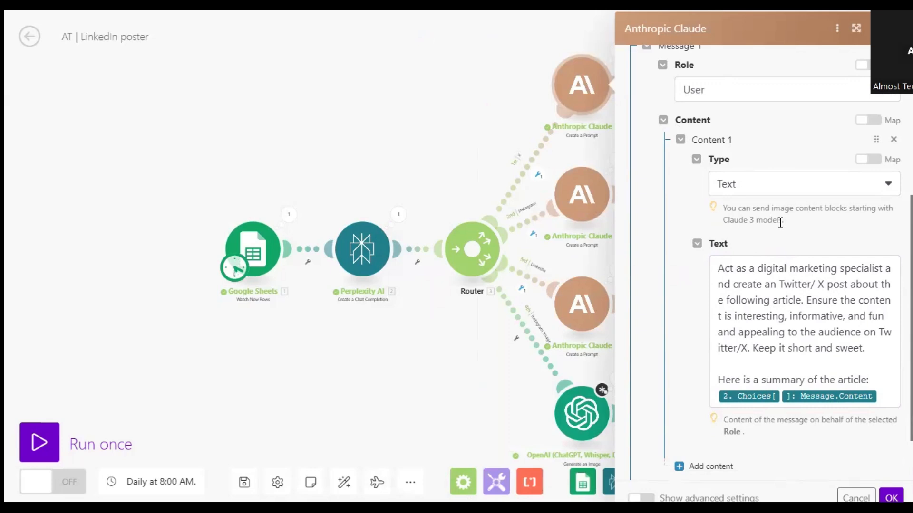
Look at the content types available for the Claude message, keeping Text selected.
{"action": "left_click", "coordinate": [719, 184]}
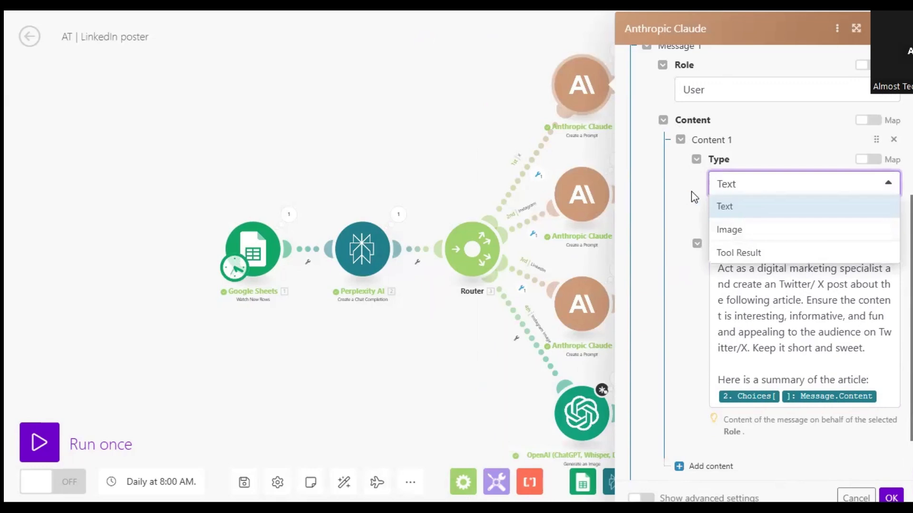
{"action": "left_click", "coordinate": [737, 183]}
{"action": "scroll", "coordinate": [763, 203], "scroll_direction": "down", "scroll_amount": 2}
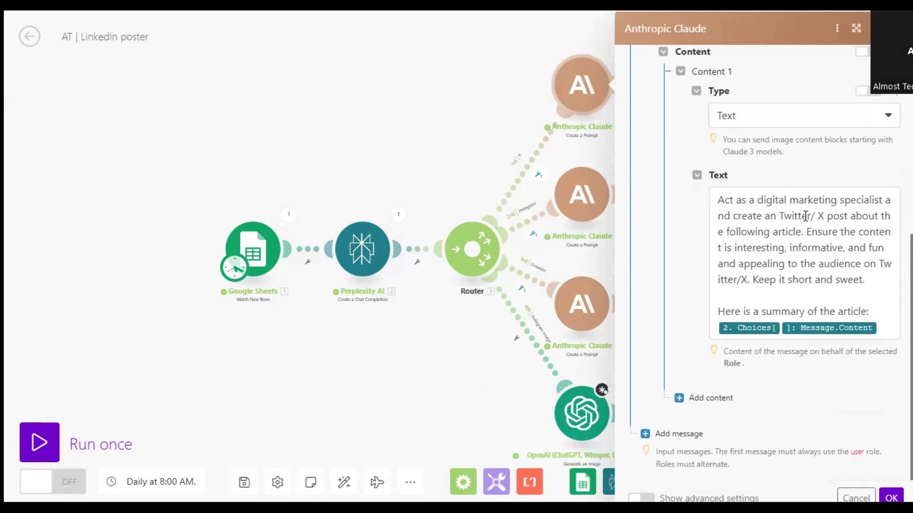
Inspect the summary mapping in the X post prompt by expanding Perplexity AI's Choices and Message items, and confirm the module's settings.
{"action": "double_click", "coordinate": [821, 216]}
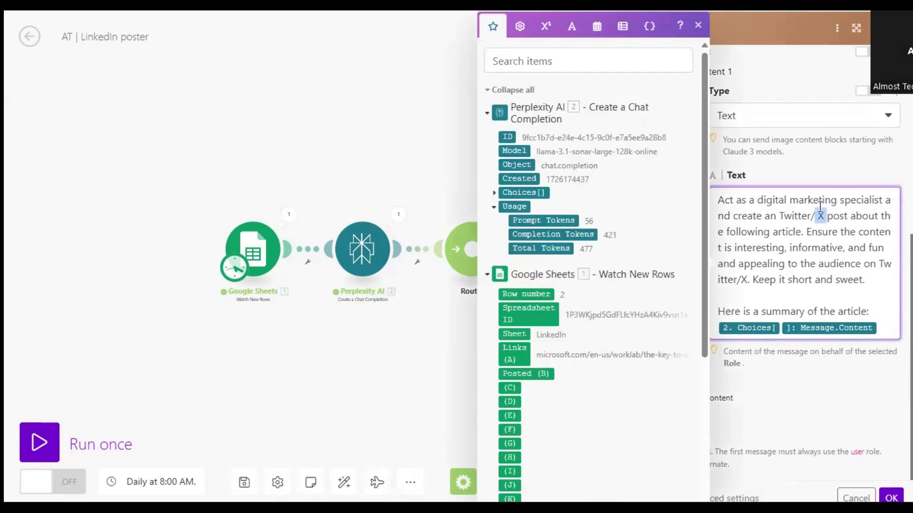
{"action": "left_click", "coordinate": [881, 311]}
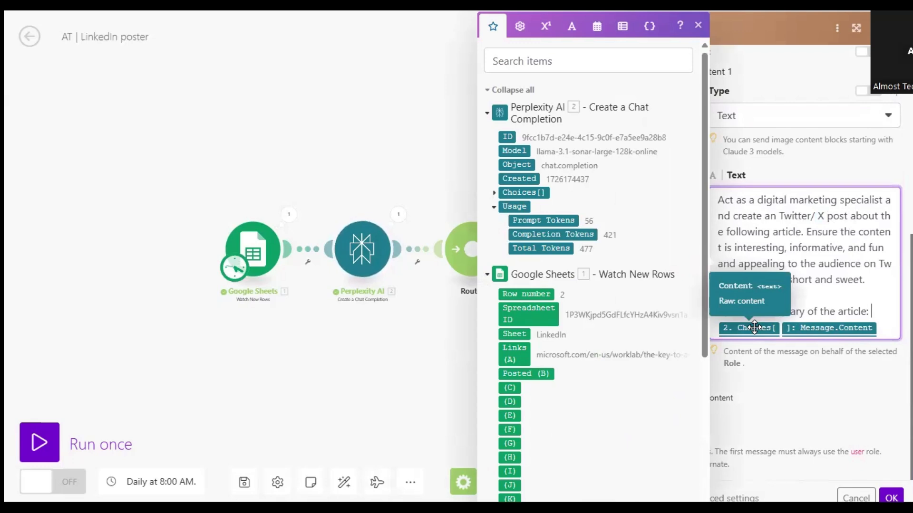
{"action": "left_click", "coordinate": [495, 193]}
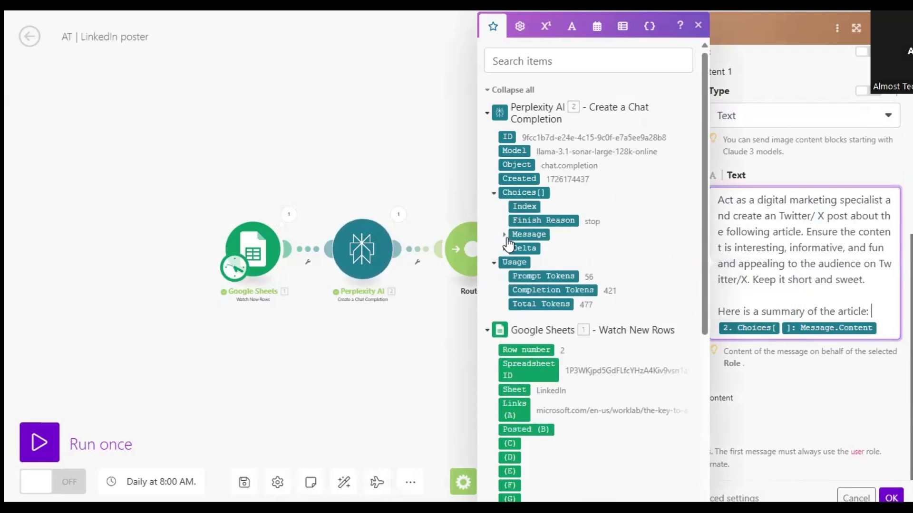
{"action": "left_click", "coordinate": [504, 235]}
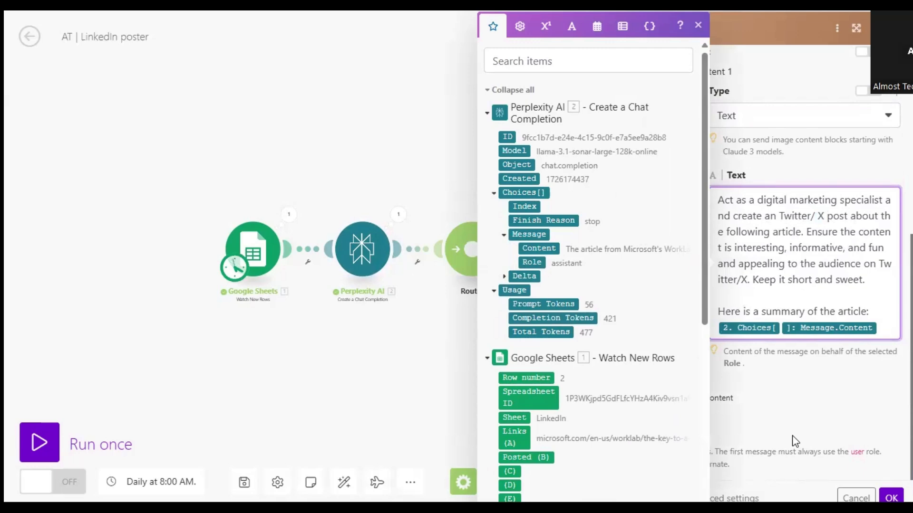
{"action": "left_click", "coordinate": [891, 498]}
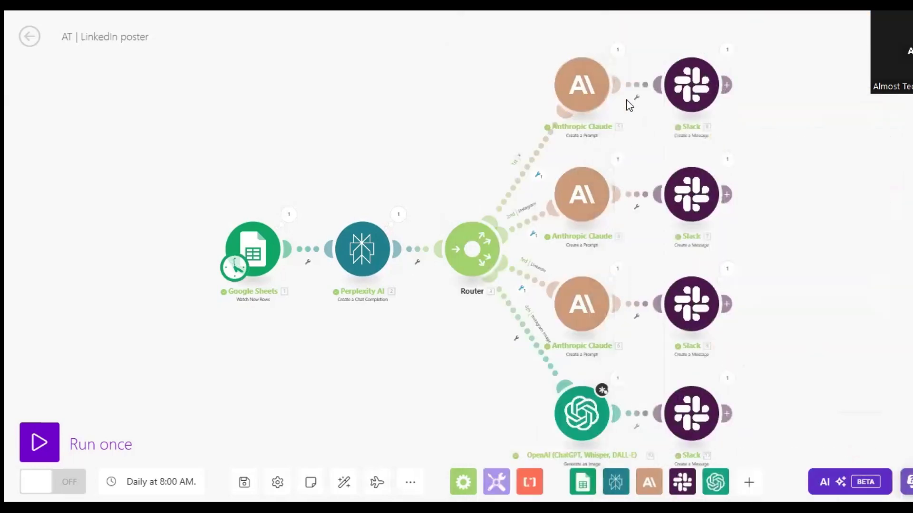
Open the Anthropic Claude module on the Instagram route, review its Instagram post prompt, and close the settings.
{"action": "left_click", "coordinate": [584, 220]}
{"action": "scroll", "coordinate": [761, 264], "scroll_direction": "down", "scroll_amount": 7}
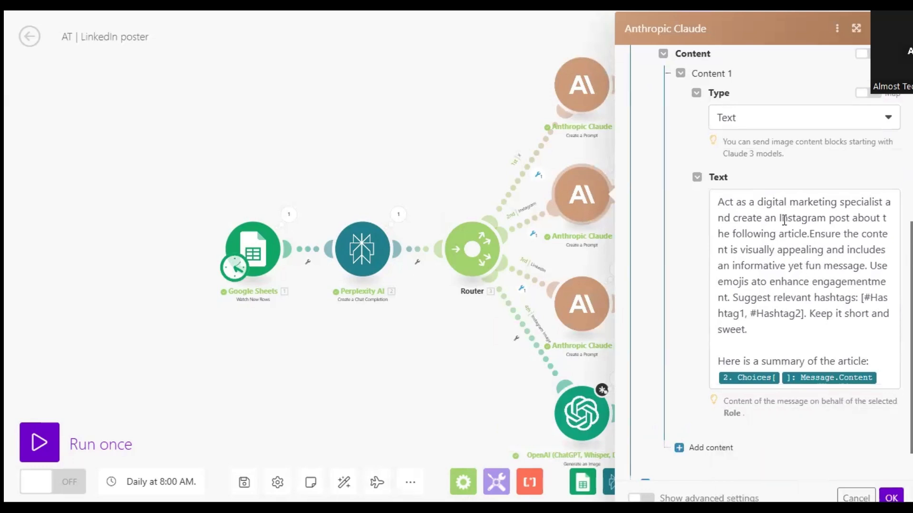
{"action": "left_click_drag", "start_coordinate": [778, 218], "coordinate": [851, 215]}
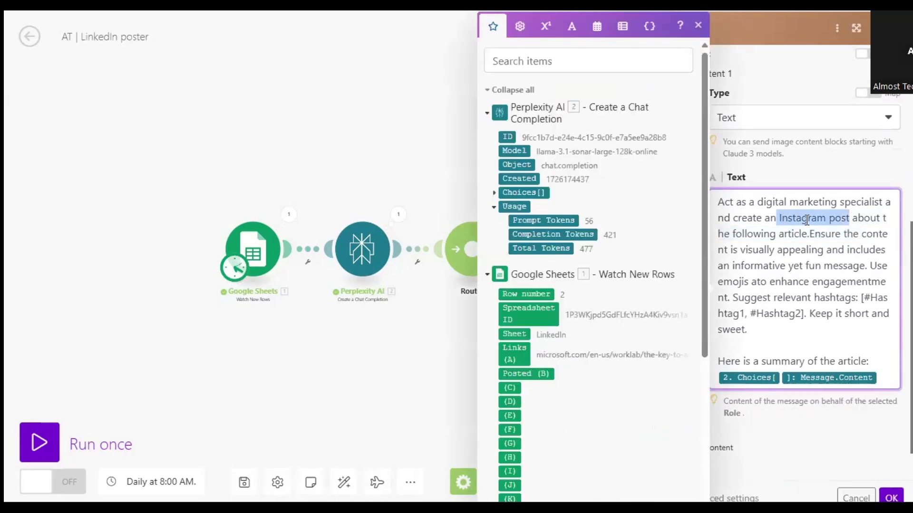
{"action": "left_click", "coordinate": [830, 266]}
{"action": "left_click", "coordinate": [893, 27]}
Open the Anthropic Claude module on the LinkedIn route, review its LinkedIn post prompt, and confirm the settings.
{"action": "scroll", "coordinate": [746, 253], "scroll_direction": "down", "scroll_amount": 2}
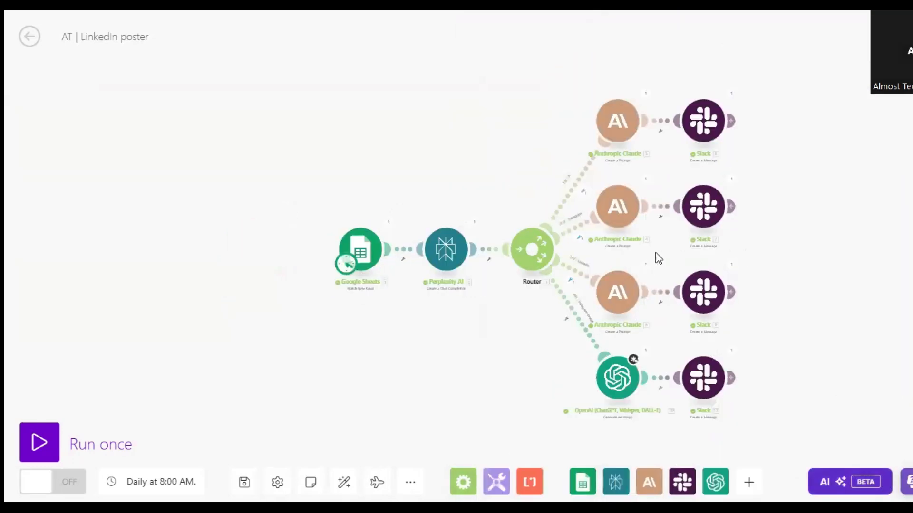
{"action": "left_click", "coordinate": [615, 306]}
{"action": "scroll", "coordinate": [819, 220], "scroll_direction": "down", "scroll_amount": 5}
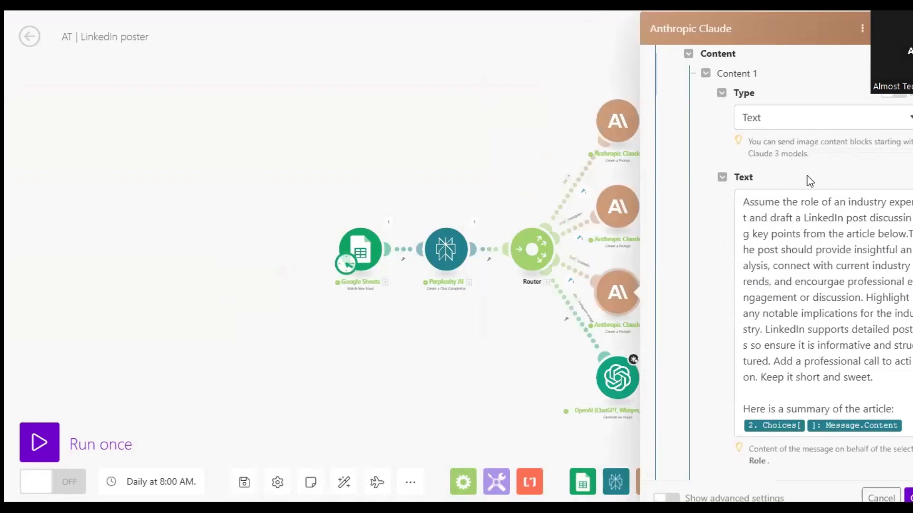
{"action": "left_click_drag", "start_coordinate": [765, 329], "coordinate": [802, 324]}
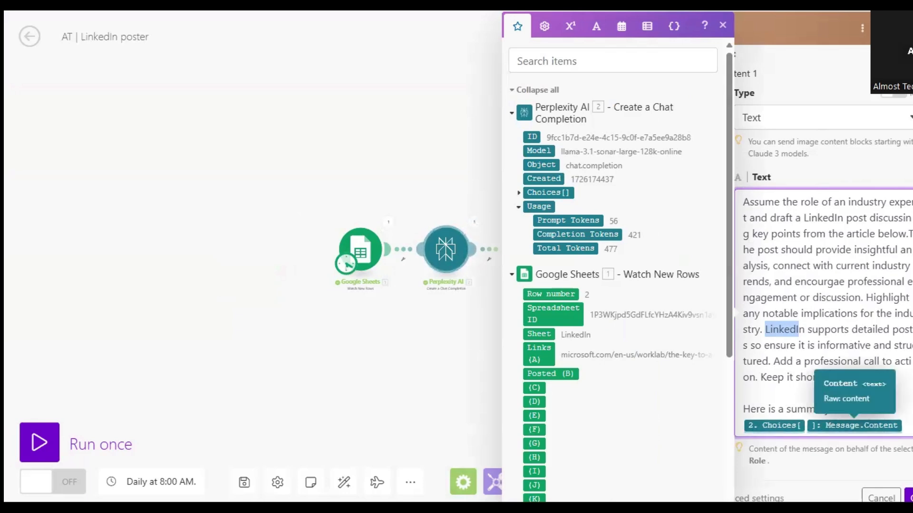
{"action": "left_click", "coordinate": [909, 499]}
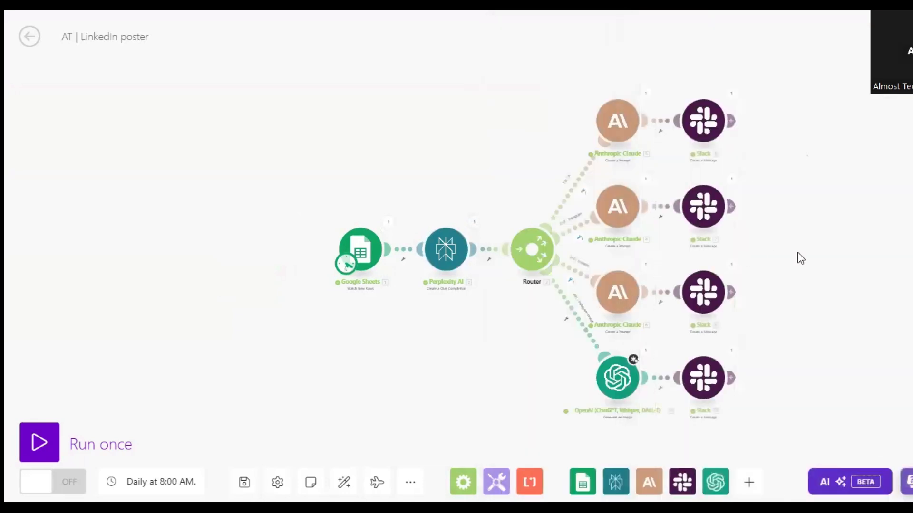
Open the OpenAI image generation module on the Instagram Image route, review its Dall-E 3 model and prompt, and confirm the settings.
{"action": "scroll", "coordinate": [792, 379], "scroll_direction": "up", "scroll_amount": 5}
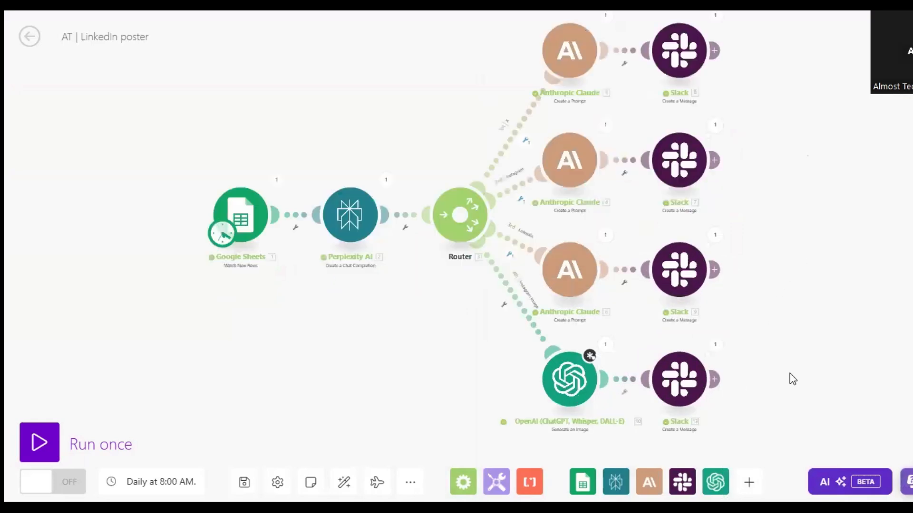
{"action": "scroll", "coordinate": [778, 279], "scroll_direction": "up", "scroll_amount": 1}
{"action": "left_click_drag", "start_coordinate": [714, 350], "coordinate": [875, 340]}
{"action": "left_click_drag", "start_coordinate": [545, 368], "coordinate": [517, 433]}
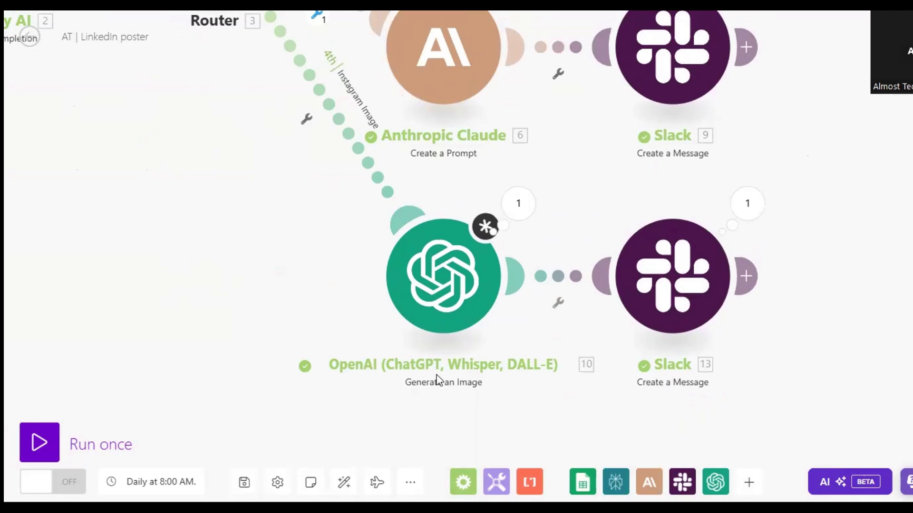
{"action": "left_click", "coordinate": [466, 303]}
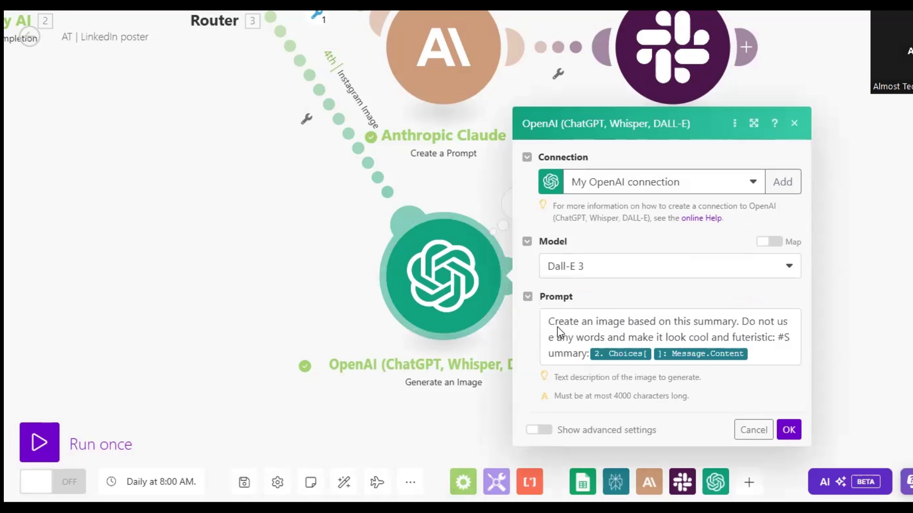
{"action": "left_click_drag", "start_coordinate": [550, 325], "coordinate": [642, 337]}
{"action": "left_click", "coordinate": [587, 322]}
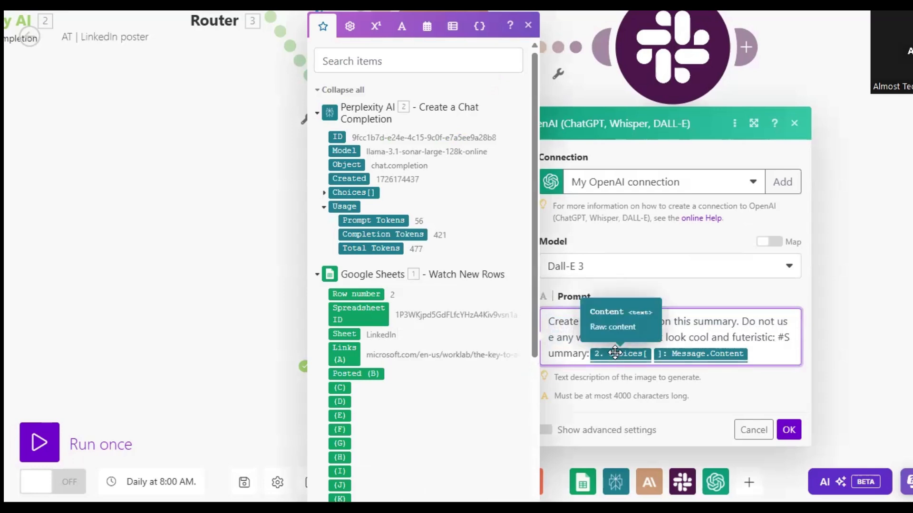
{"action": "left_click", "coordinate": [785, 353]}
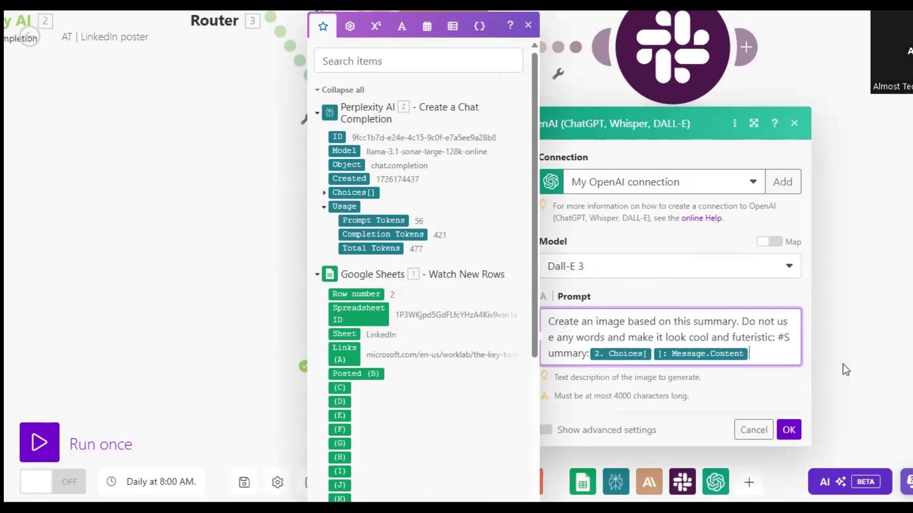
{"action": "left_click", "coordinate": [788, 430]}
Bring all four routes into view, and briefly open and close the Slack module on the X route.
{"action": "scroll", "coordinate": [825, 311], "scroll_direction": "up", "scroll_amount": 1}
{"action": "scroll", "coordinate": [820, 285], "scroll_direction": "down", "scroll_amount": 2}
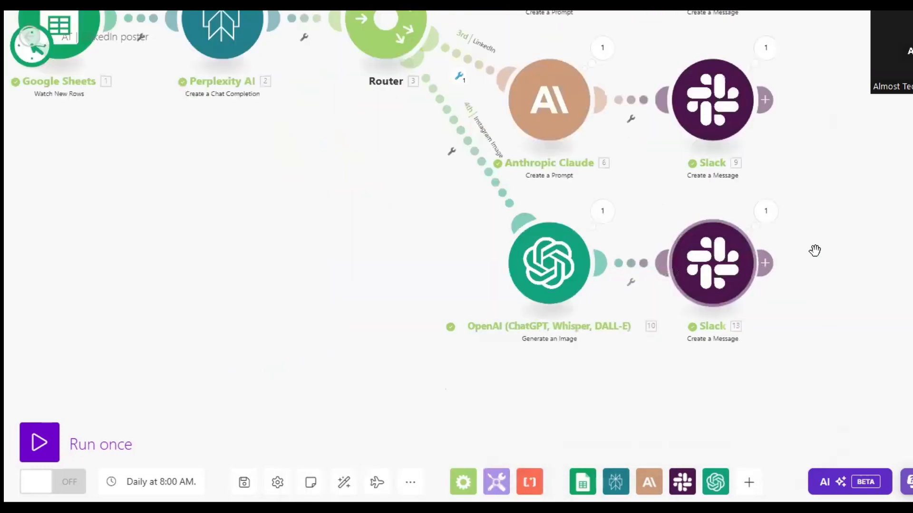
{"action": "scroll", "coordinate": [814, 251], "scroll_direction": "down", "scroll_amount": 2}
{"action": "left_click_drag", "start_coordinate": [817, 196], "coordinate": [689, 290]}
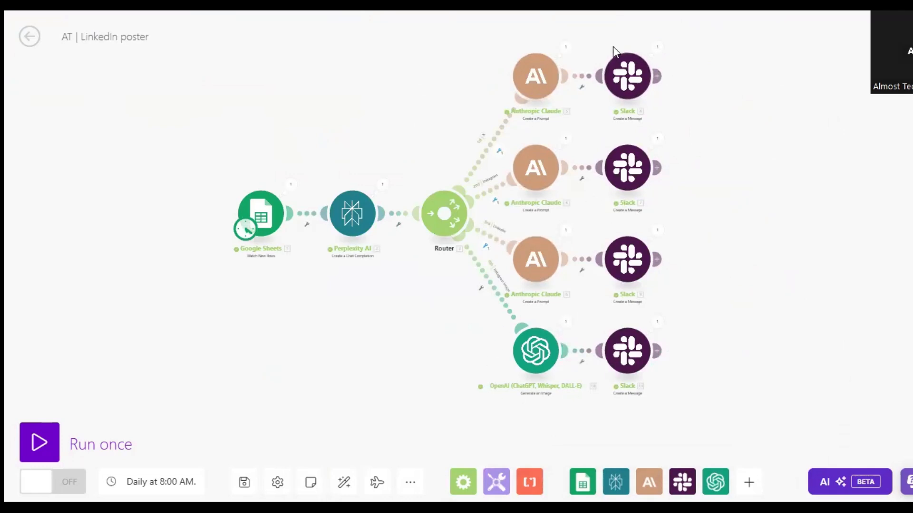
{"action": "left_click", "coordinate": [627, 76]}
{"action": "left_click", "coordinate": [355, 322]}
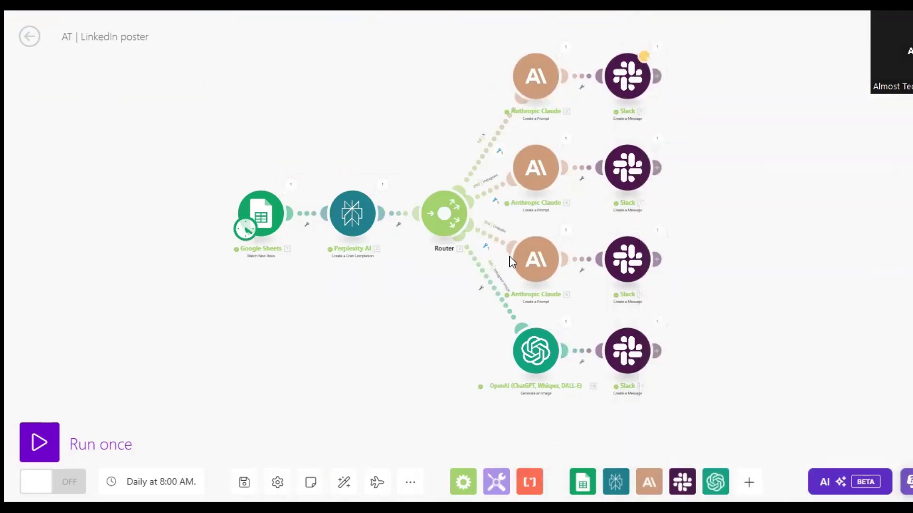
Open the Slack module on the Instagram route, review its channel settings and message text, and cancel without changes.
{"action": "left_click", "coordinate": [623, 271]}
{"action": "left_click", "coordinate": [608, 201]}
{"action": "left_click", "coordinate": [657, 169]}
{"action": "left_click", "coordinate": [730, 220]}
{"action": "left_click", "coordinate": [581, 170]}
{"action": "left_click", "coordinate": [665, 205]}
{"action": "left_click", "coordinate": [554, 172]}
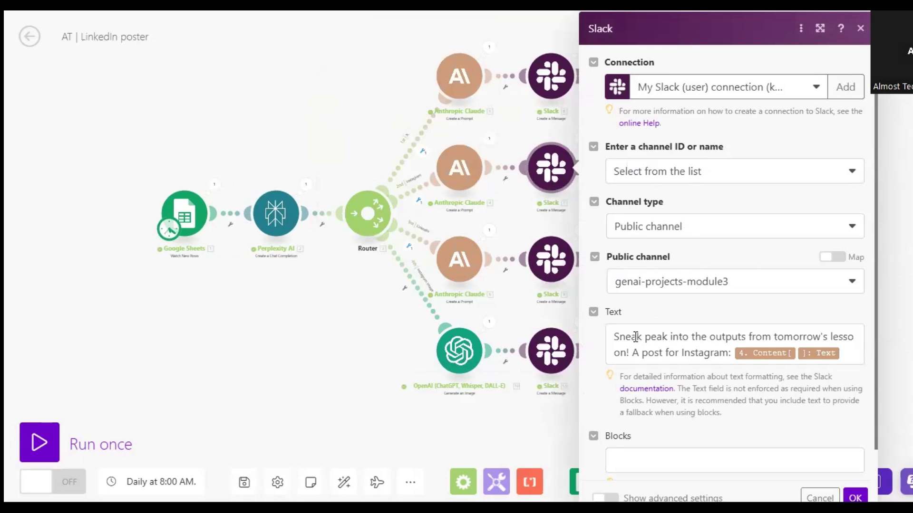
{"action": "scroll", "coordinate": [635, 337], "scroll_direction": "down", "scroll_amount": 1}
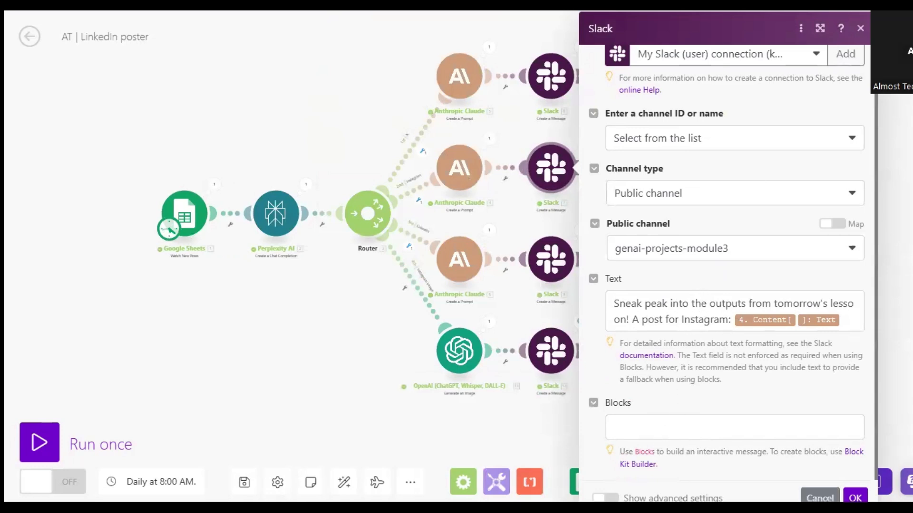
{"action": "left_click", "coordinate": [820, 498]}
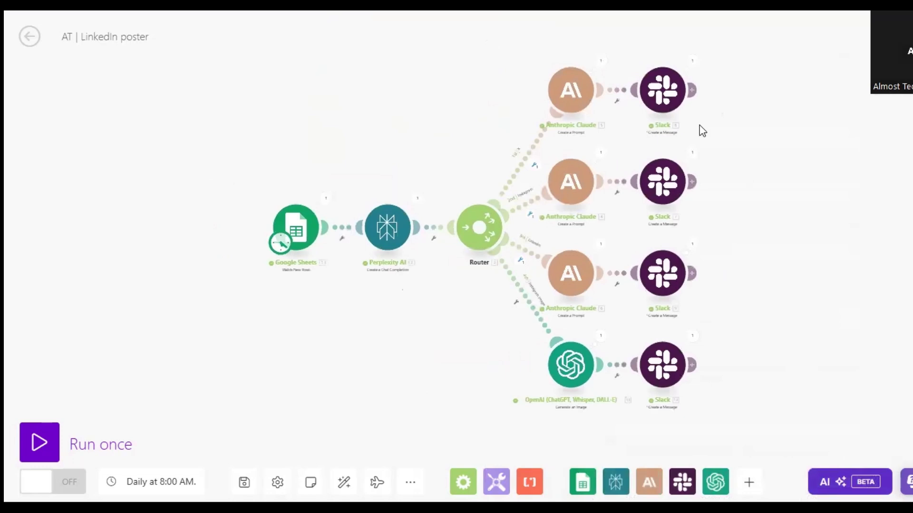
Inspect the run output of the Slack module on the X route, expanding the message text to read the generated post, and close it.
{"action": "left_click", "coordinate": [692, 62]}
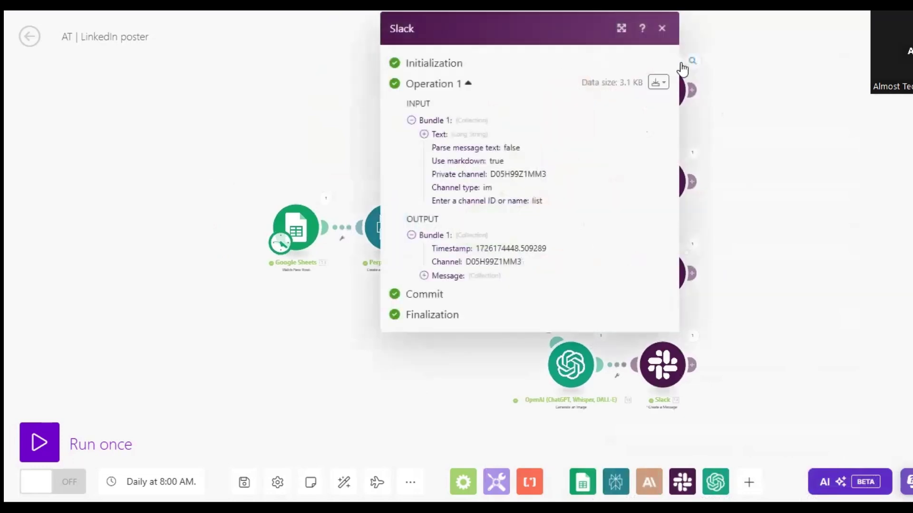
{"action": "left_click", "coordinate": [424, 276]}
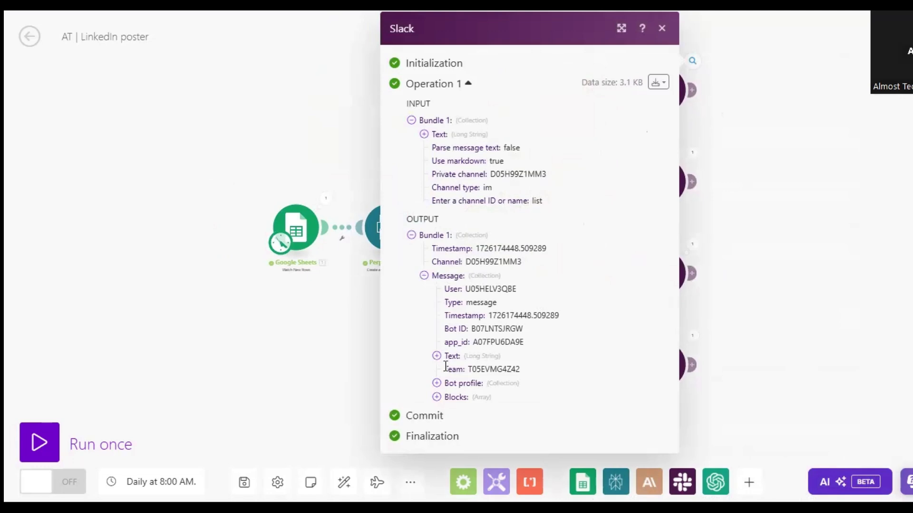
{"action": "left_click", "coordinate": [437, 356]}
{"action": "scroll", "coordinate": [502, 235], "scroll_direction": "down", "scroll_amount": 3}
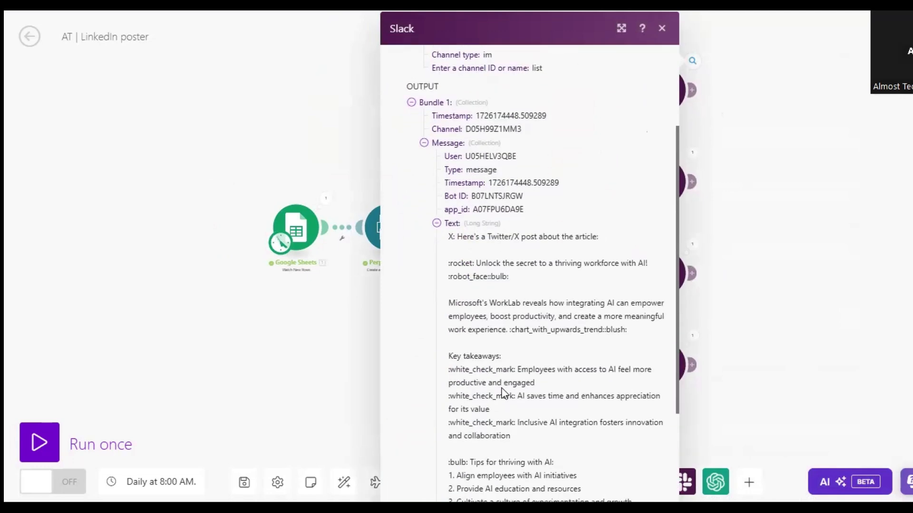
{"action": "scroll", "coordinate": [518, 350], "scroll_direction": "down", "scroll_amount": 3}
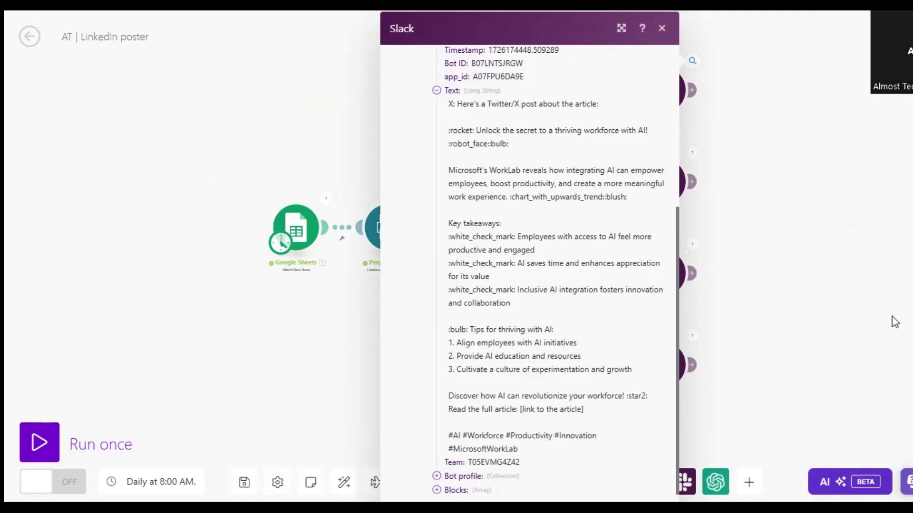
{"action": "left_click", "coordinate": [833, 302]}
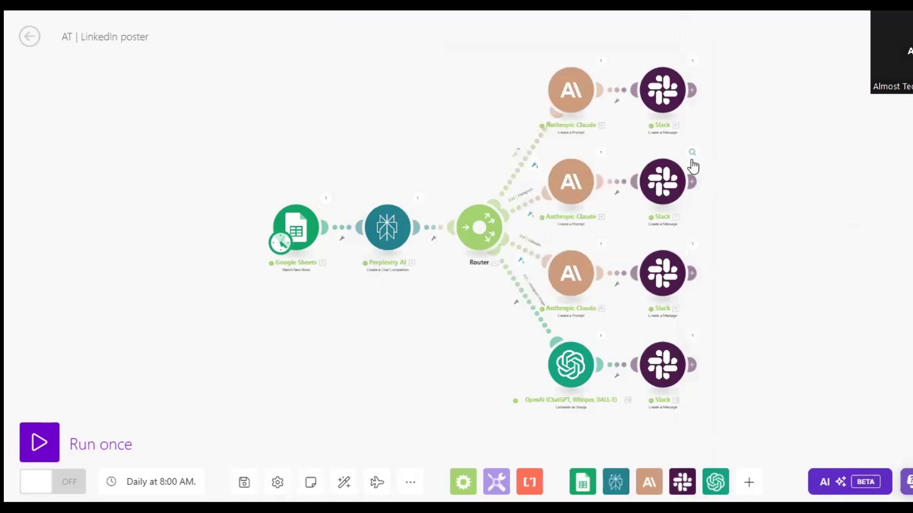
Inspect the run output of the Slack module on the Instagram route, expanding the message text to read it in full, and close it.
{"action": "left_click", "coordinate": [692, 161]}
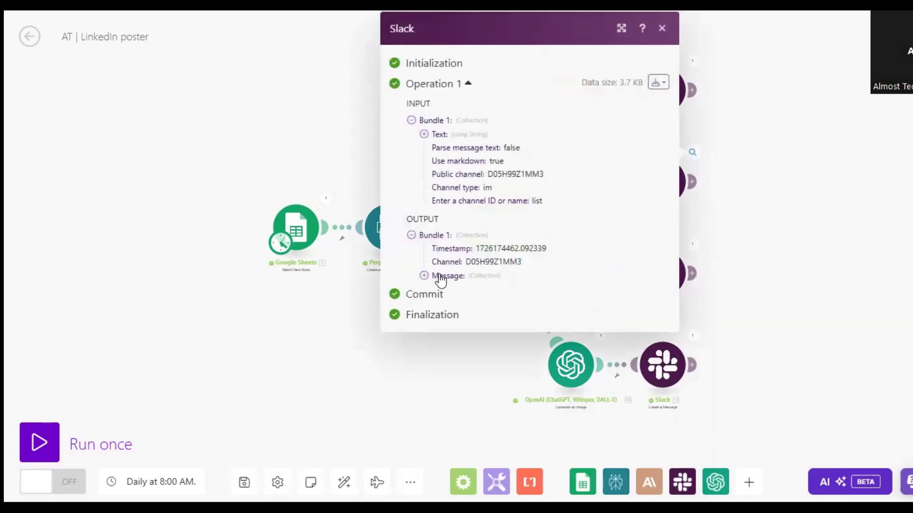
{"action": "left_click", "coordinate": [424, 276]}
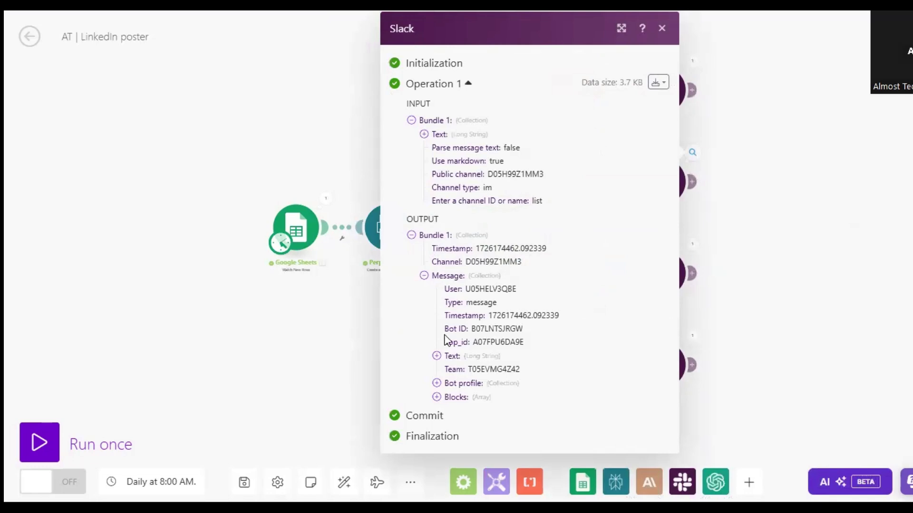
{"action": "left_click", "coordinate": [437, 356]}
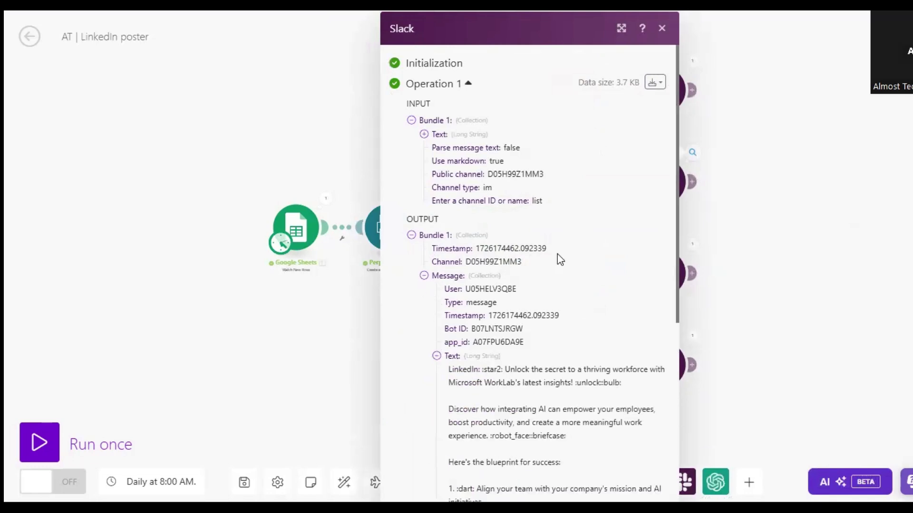
{"action": "scroll", "coordinate": [557, 254], "scroll_direction": "down", "scroll_amount": 3}
{"action": "scroll", "coordinate": [531, 396], "scroll_direction": "down", "scroll_amount": 3}
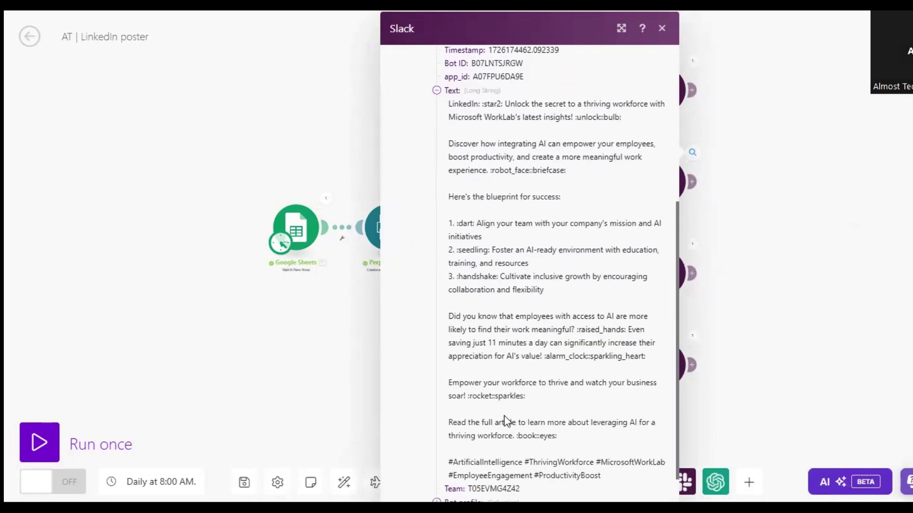
{"action": "left_click", "coordinate": [816, 341]}
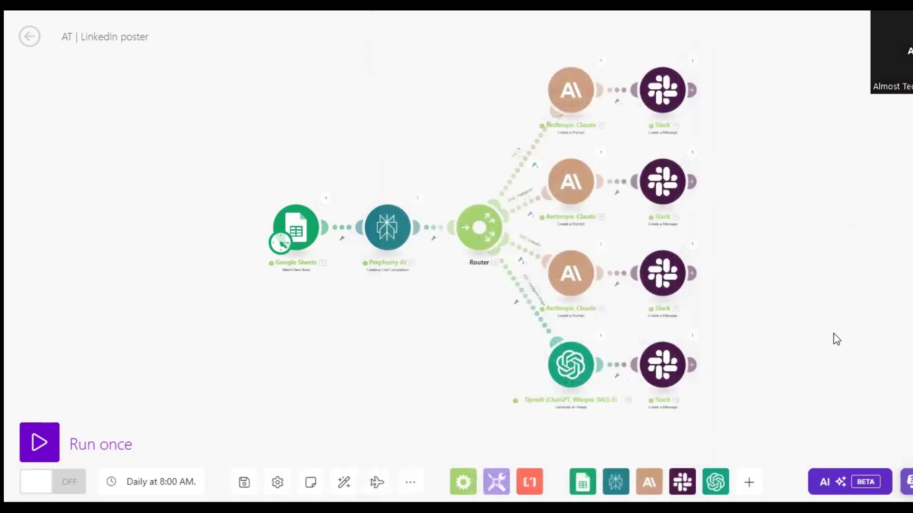
Check the Slack module's message settings on the LinkedIn route, close them without changes, and run the scenario once.
{"action": "left_click", "coordinate": [665, 276]}
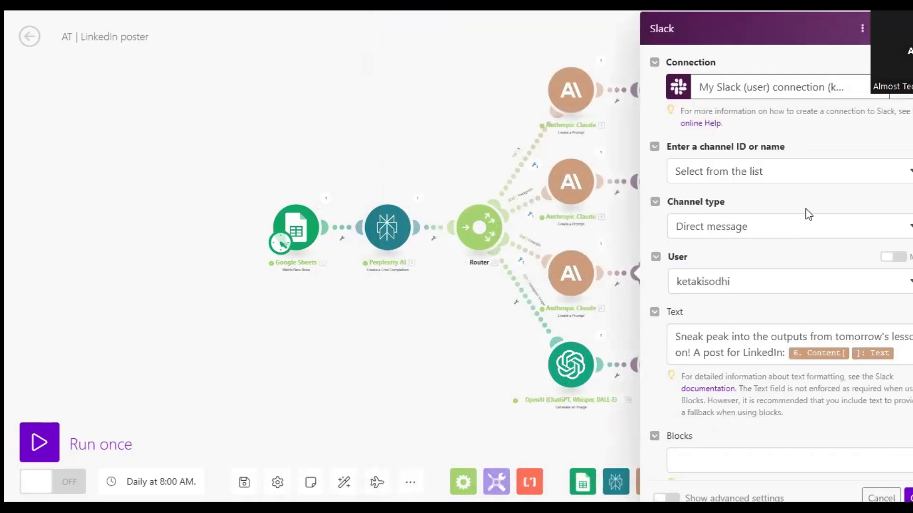
{"action": "left_click", "coordinate": [467, 345]}
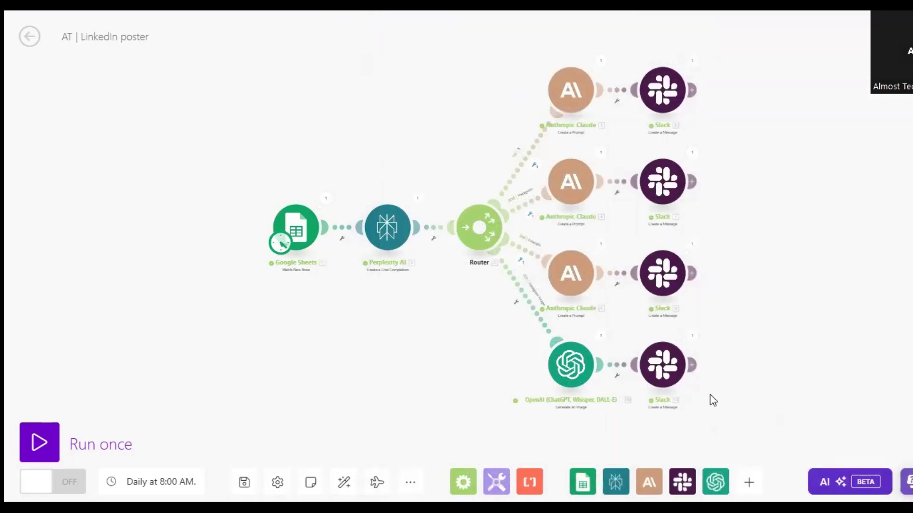
{"action": "left_click", "coordinate": [40, 443]}
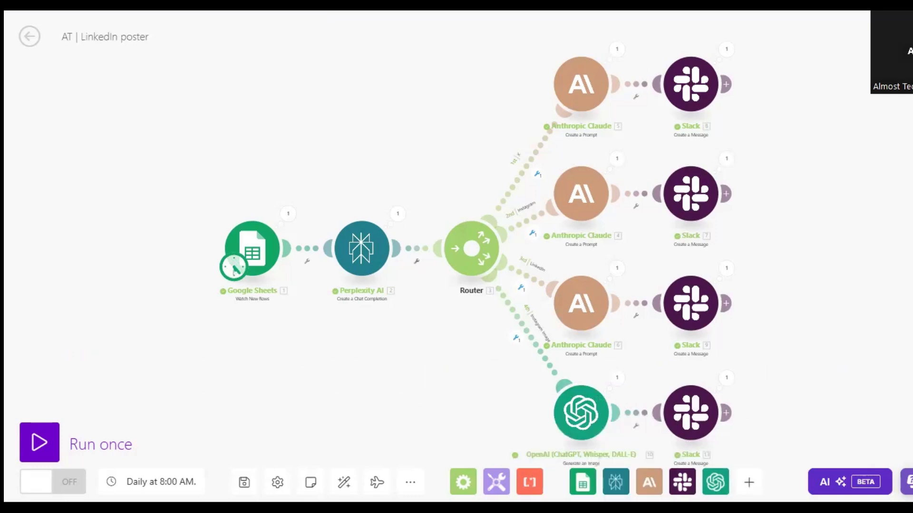
Switch to Slack on the genai-projects-module3 channel and maximize its window.
{"action": "key", "text": "alt+Tab"}
{"action": "left_click_drag", "start_coordinate": [646, 17], "coordinate": [640, 43]}
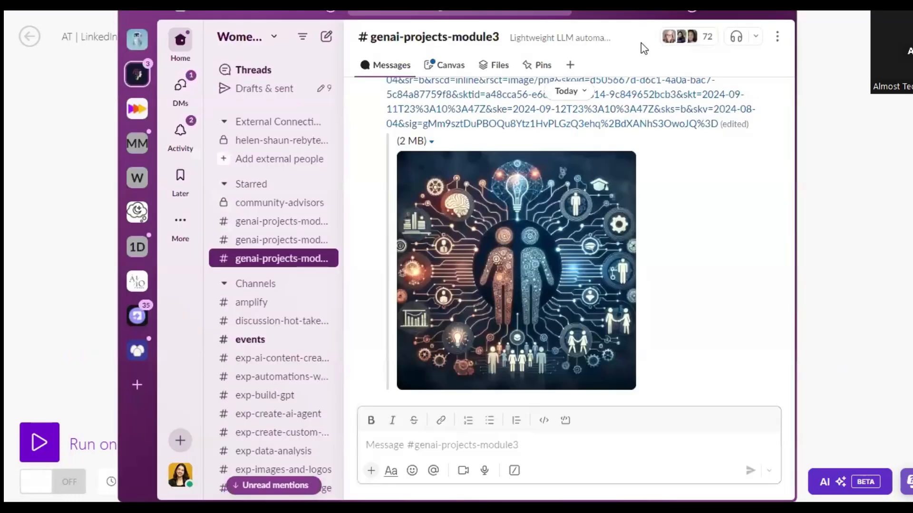
{"action": "left_click", "coordinate": [741, 33]}
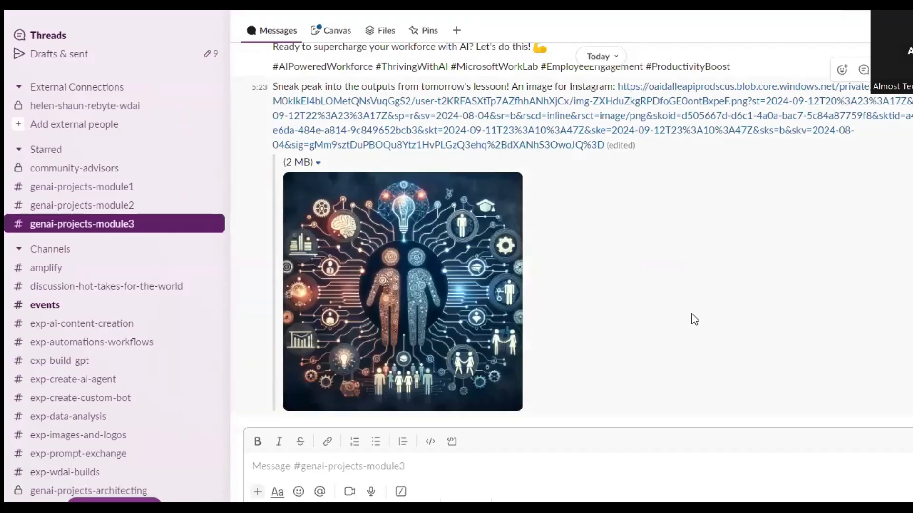
Review the Instagram post and the generated Instagram image in the channel, highlighting the post's body text.
{"action": "scroll", "coordinate": [691, 314], "scroll_direction": "up", "scroll_amount": 5}
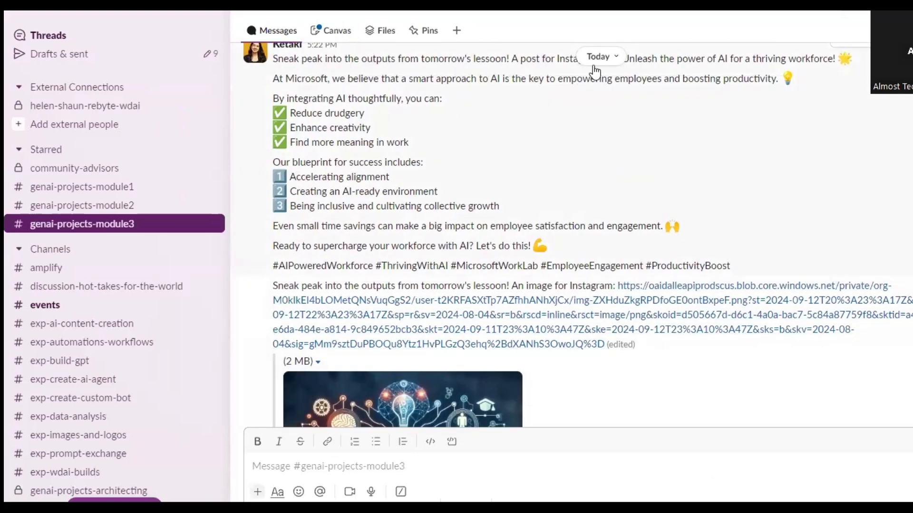
{"action": "scroll", "coordinate": [342, 153], "scroll_direction": "down", "scroll_amount": 2}
{"action": "scroll", "coordinate": [343, 153], "scroll_direction": "up", "scroll_amount": 2}
{"action": "left_click_drag", "start_coordinate": [273, 78], "coordinate": [765, 252]}
{"action": "scroll", "coordinate": [765, 253], "scroll_direction": "down", "scroll_amount": 5}
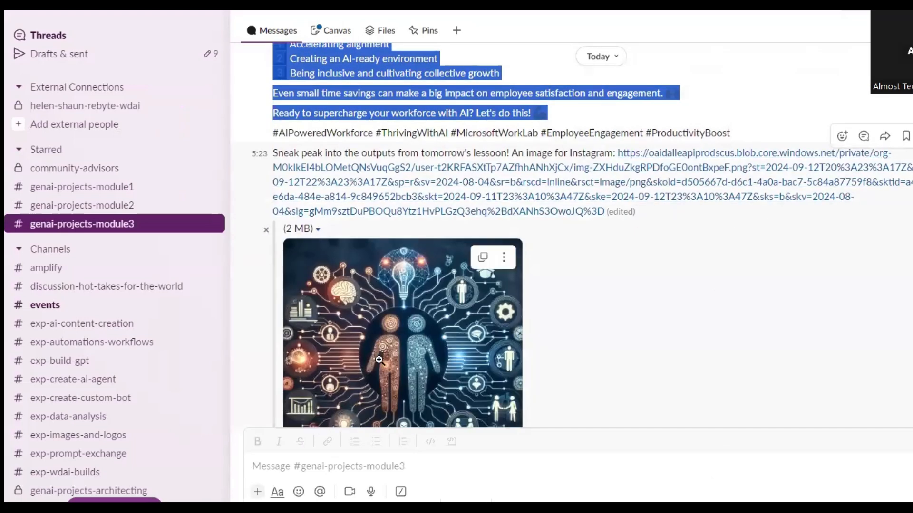